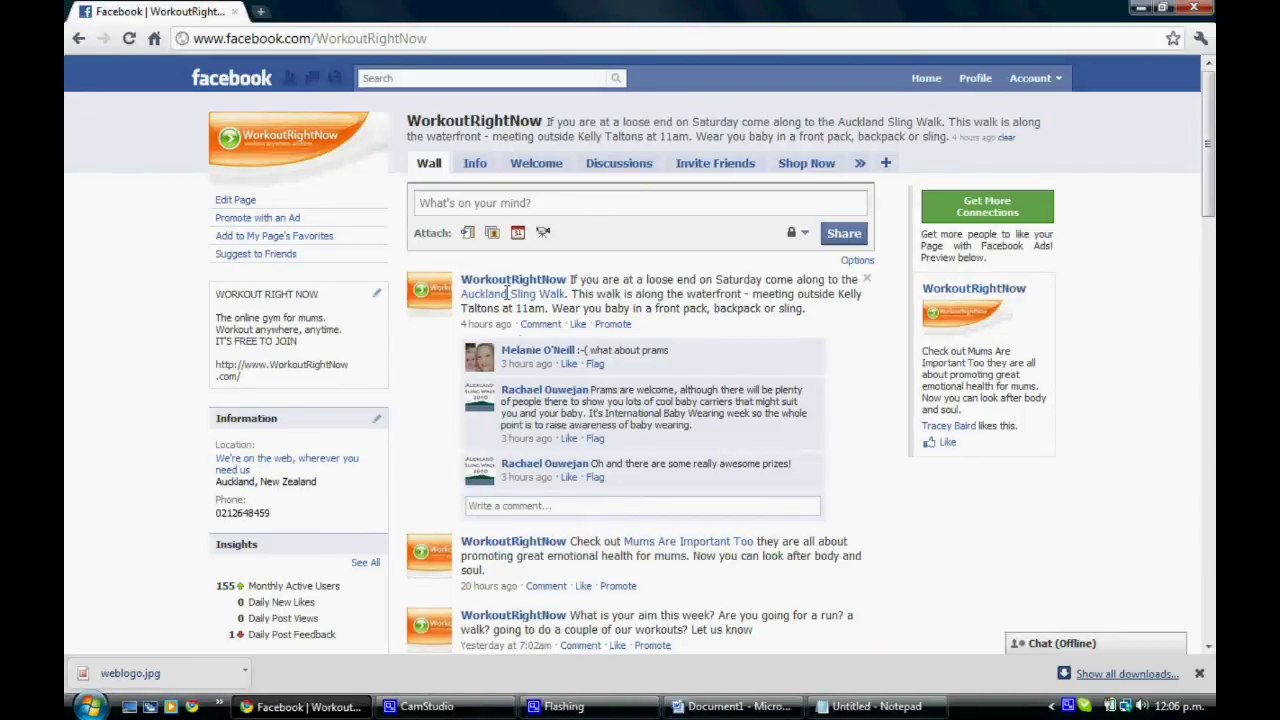
On WorkoutRightNow's Invite Friends tab, search 'rick', clear the search, and select two friends.
left_click(752, 170)
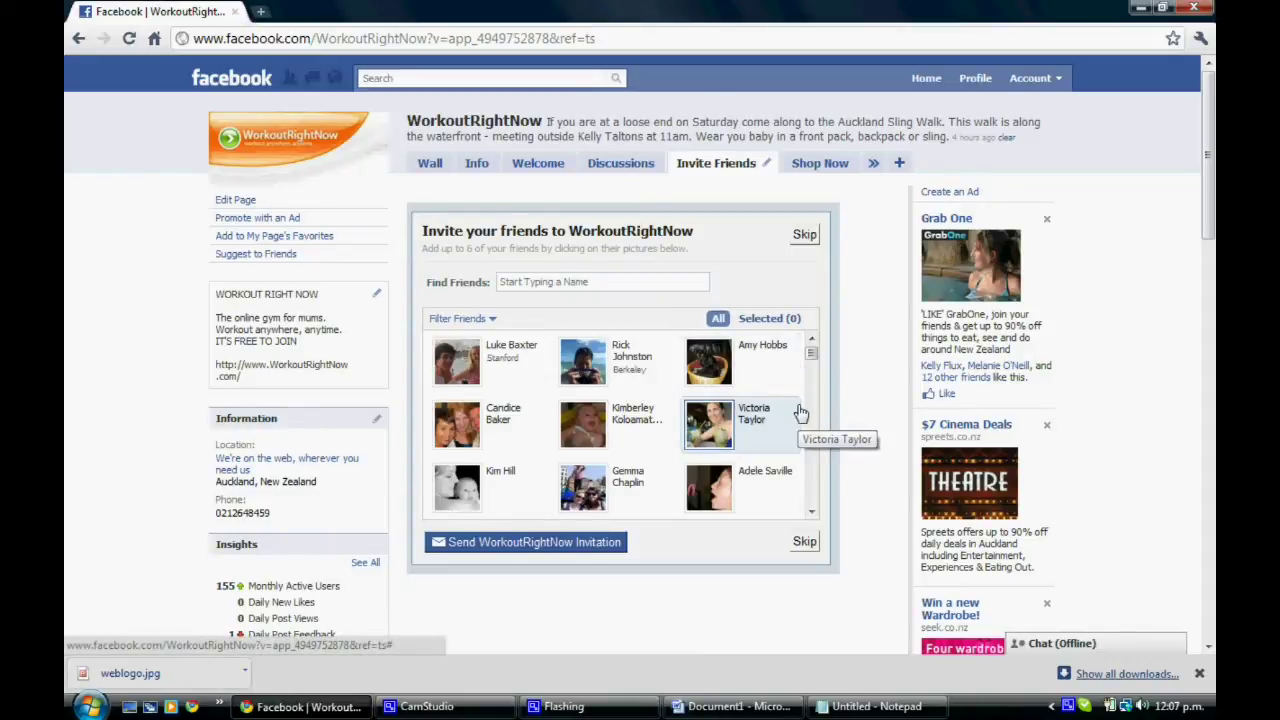
left_click(614, 284)
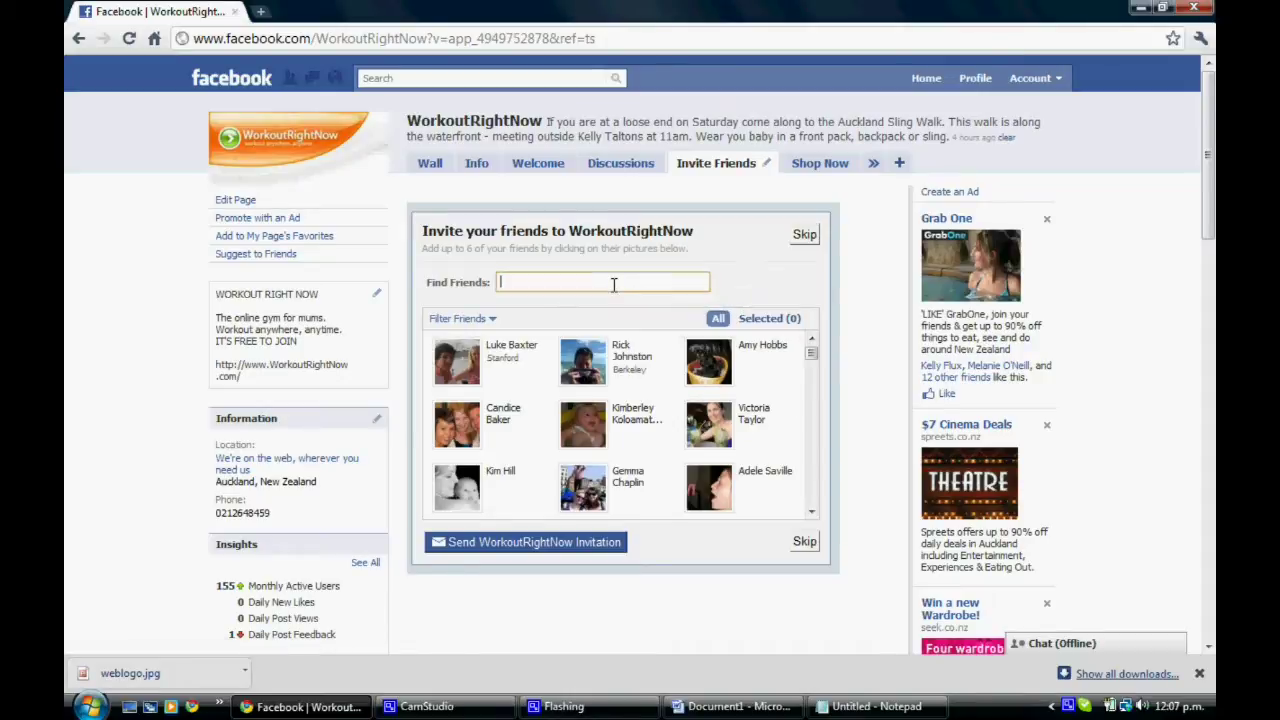
type("r")
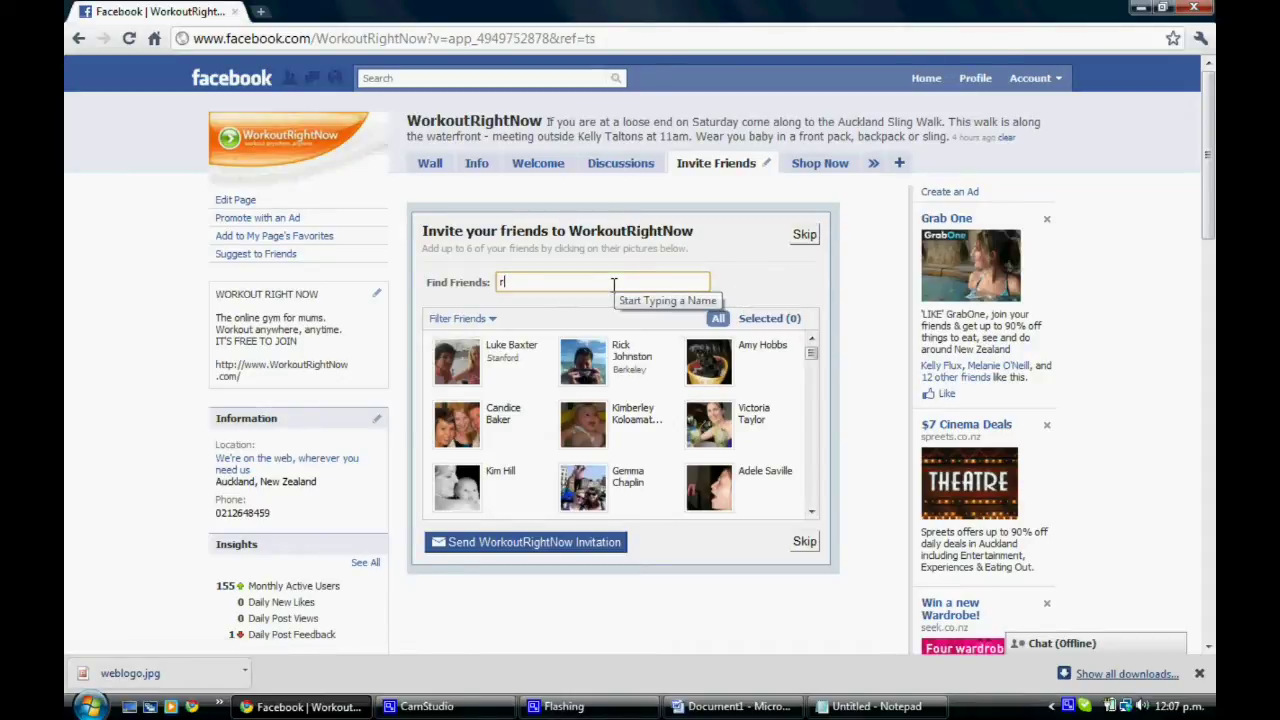
type("ick")
key("BackSpace")
key("BackSpace")
key("BackSpace")
key("BackSpace")
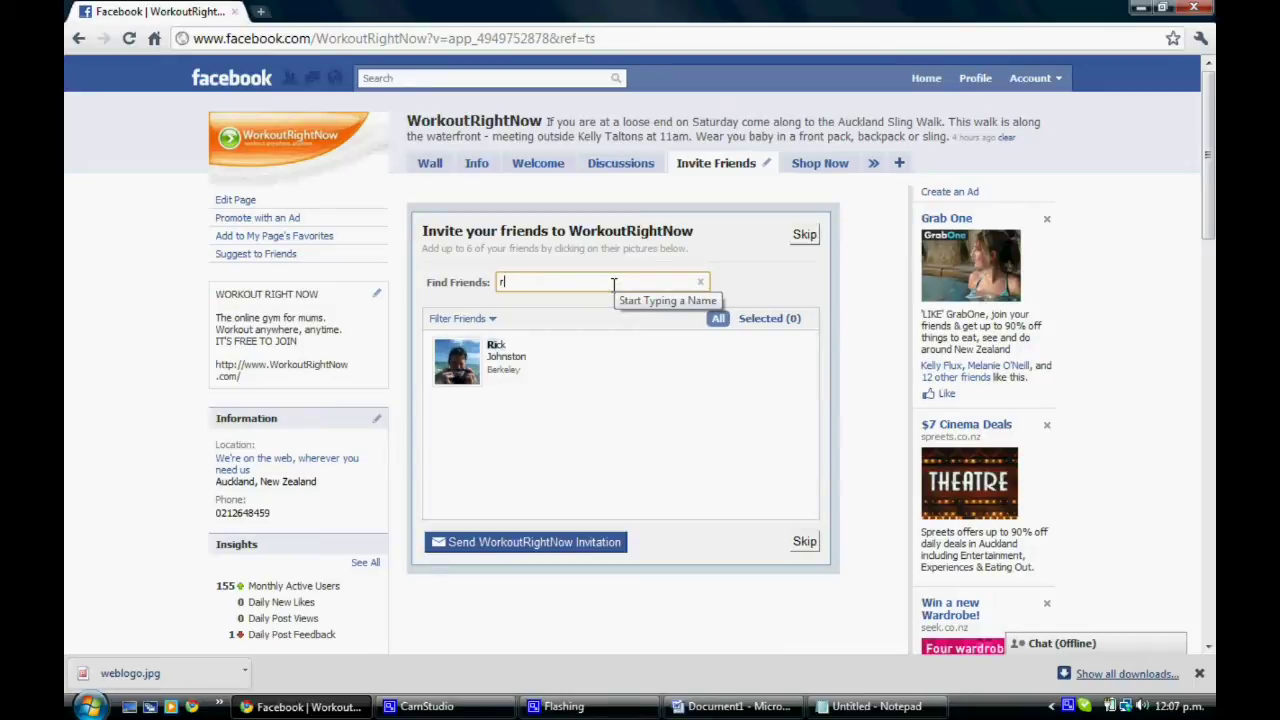
left_click(590, 368)
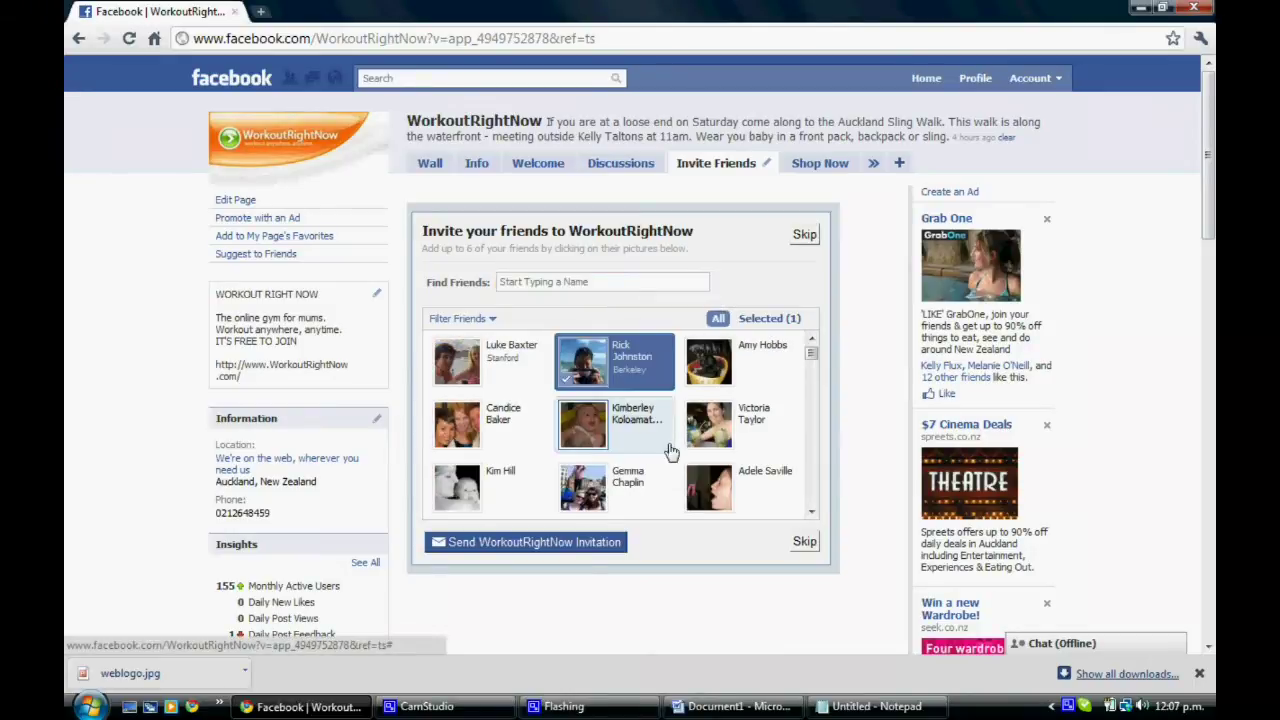
left_click(640, 450)
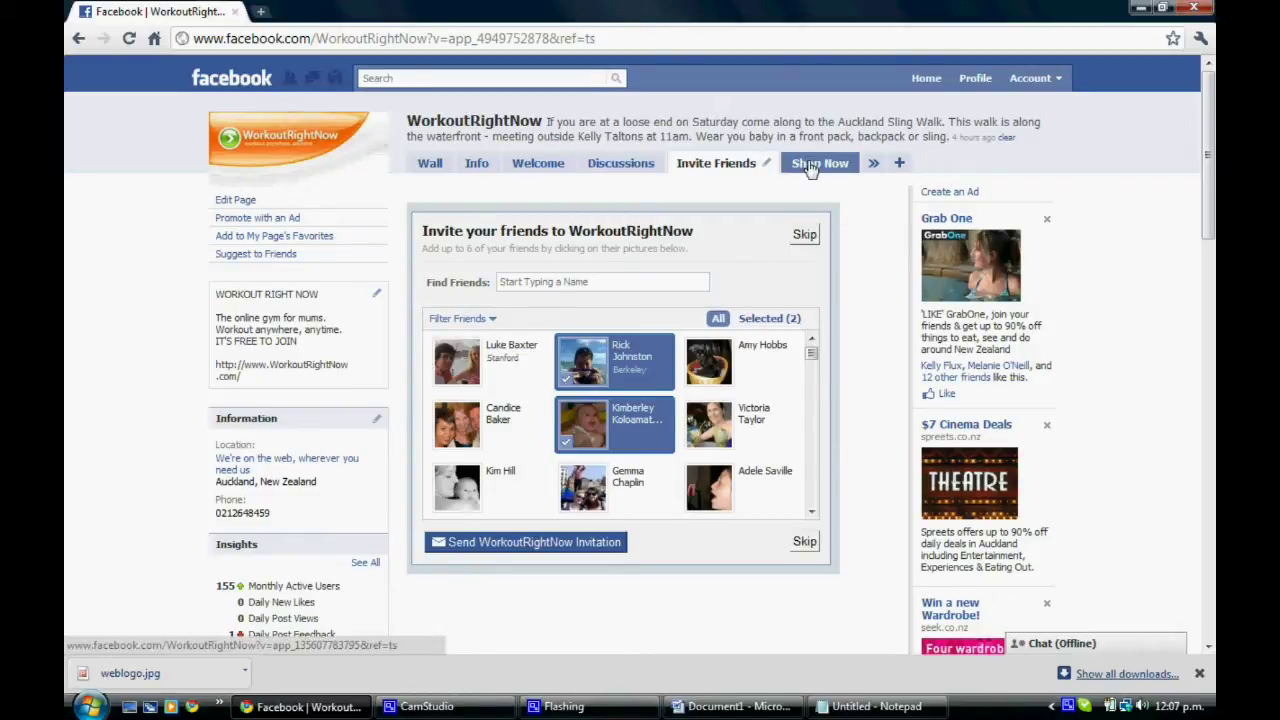
Search 'amaz' and open the Amazing Business page.
left_click(612, 82)
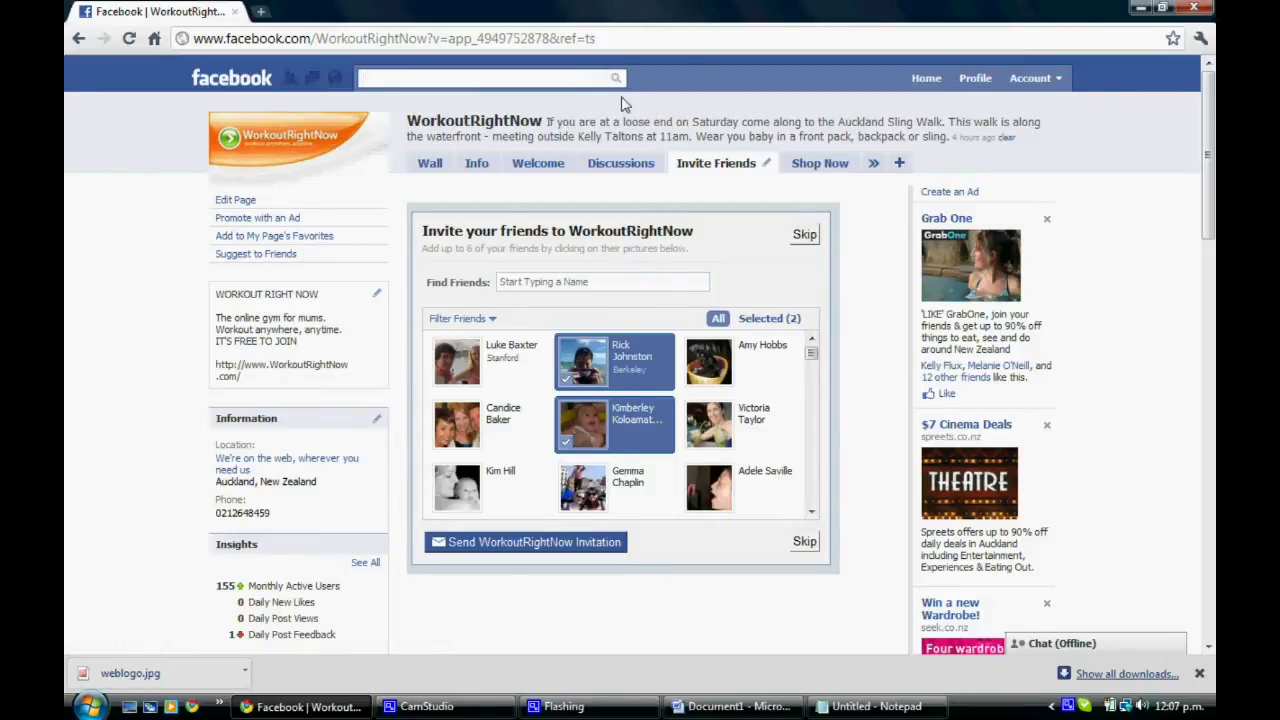
type("amaz")
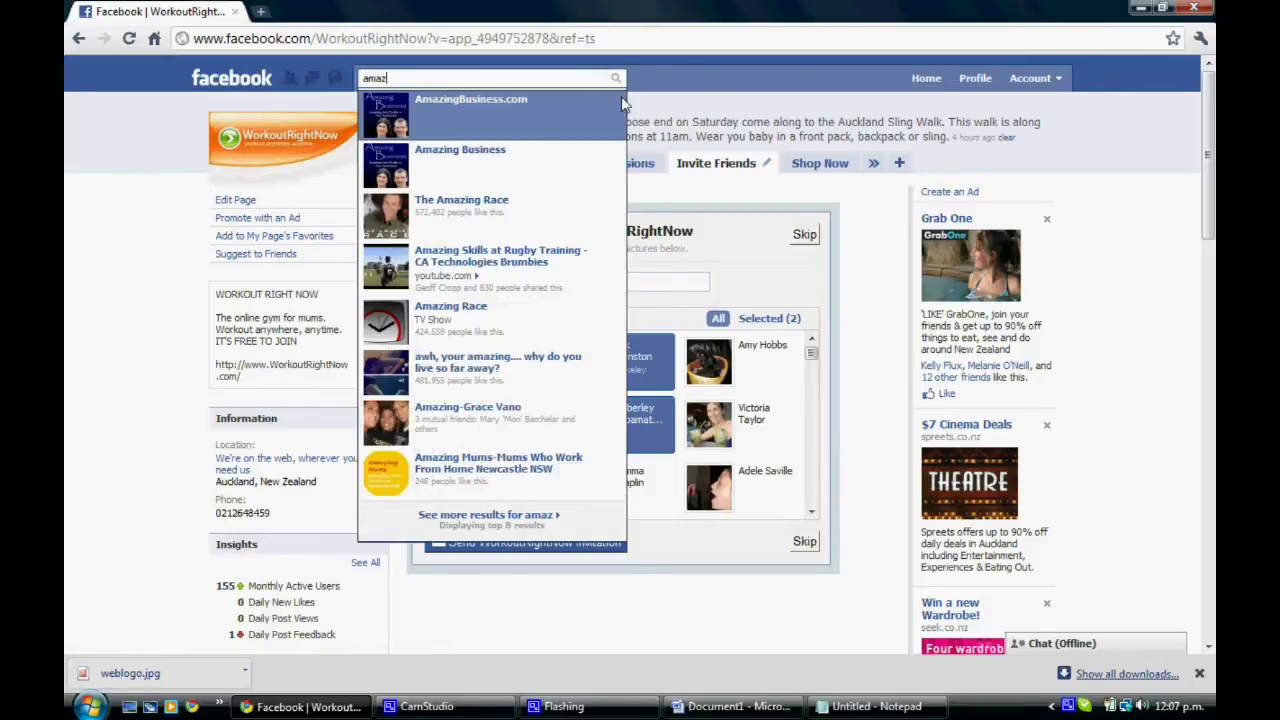
left_click(586, 172)
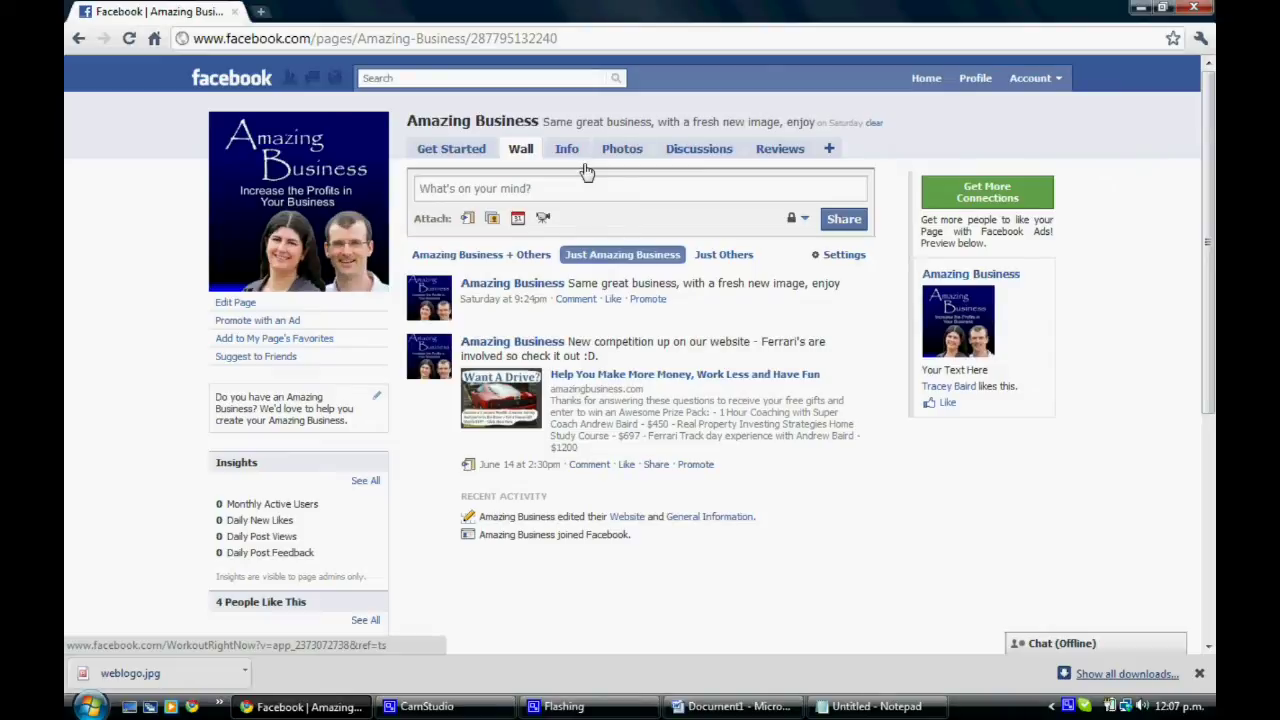
Copy the Amazing Business page's web address from the address bar.
left_click(612, 37)
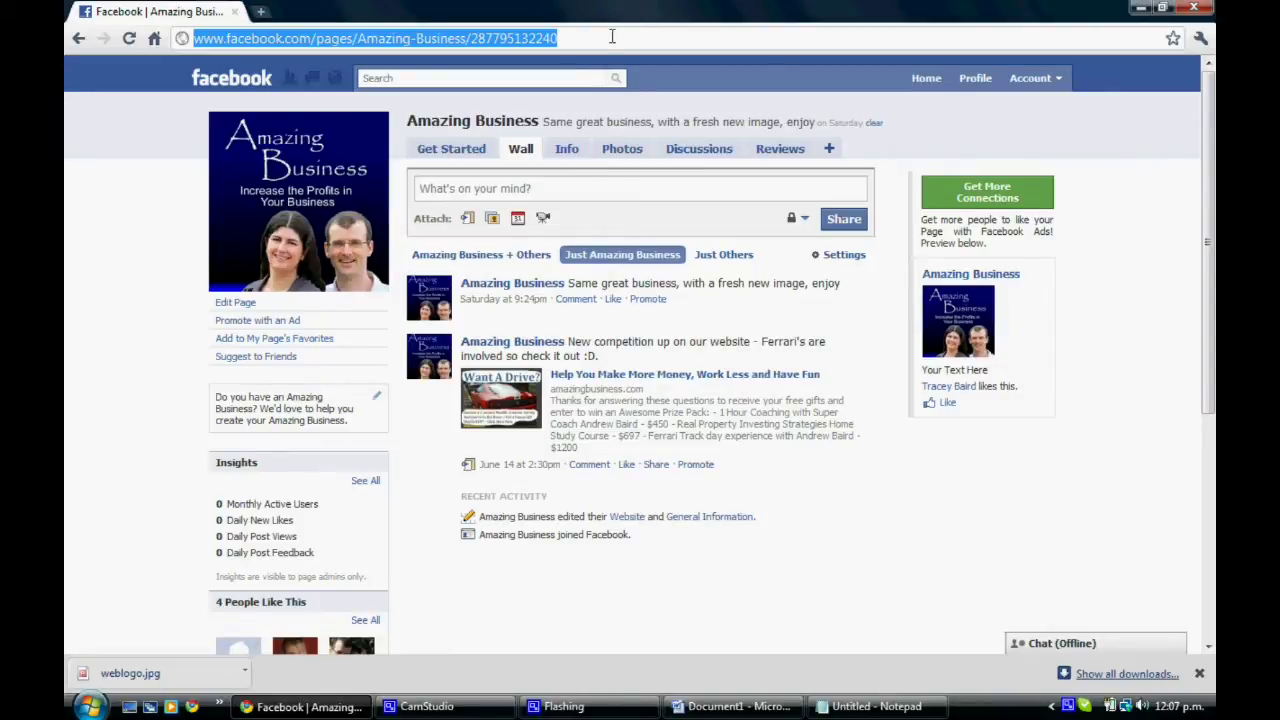
right_click(552, 38)
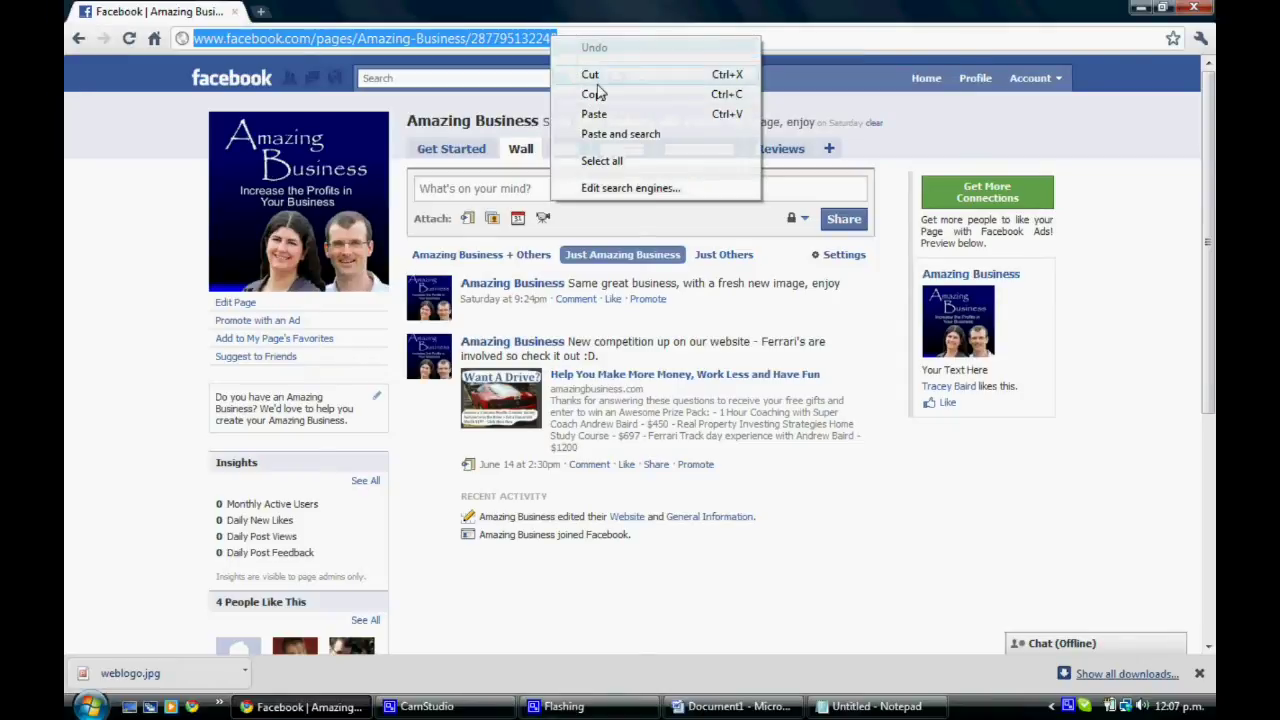
left_click(594, 94)
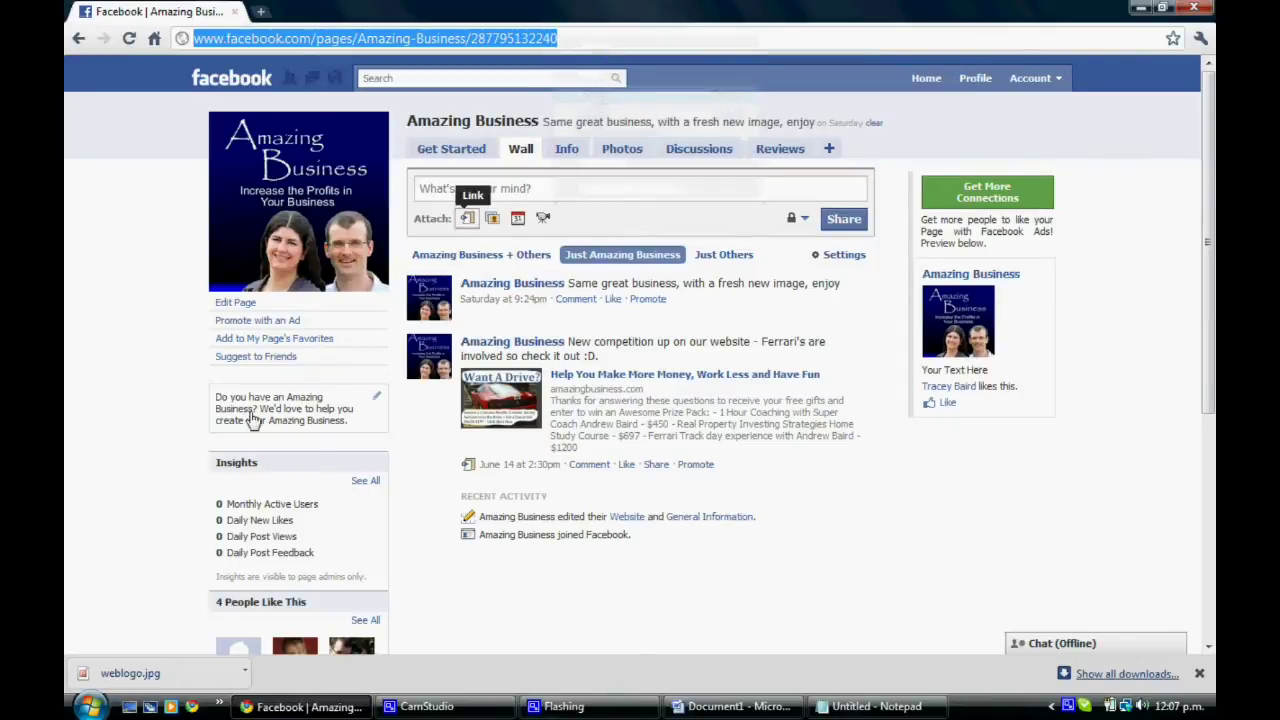
left_click(110, 706)
Paste the copied page address into a new Notepad note and minimise it.
left_click(168, 404)
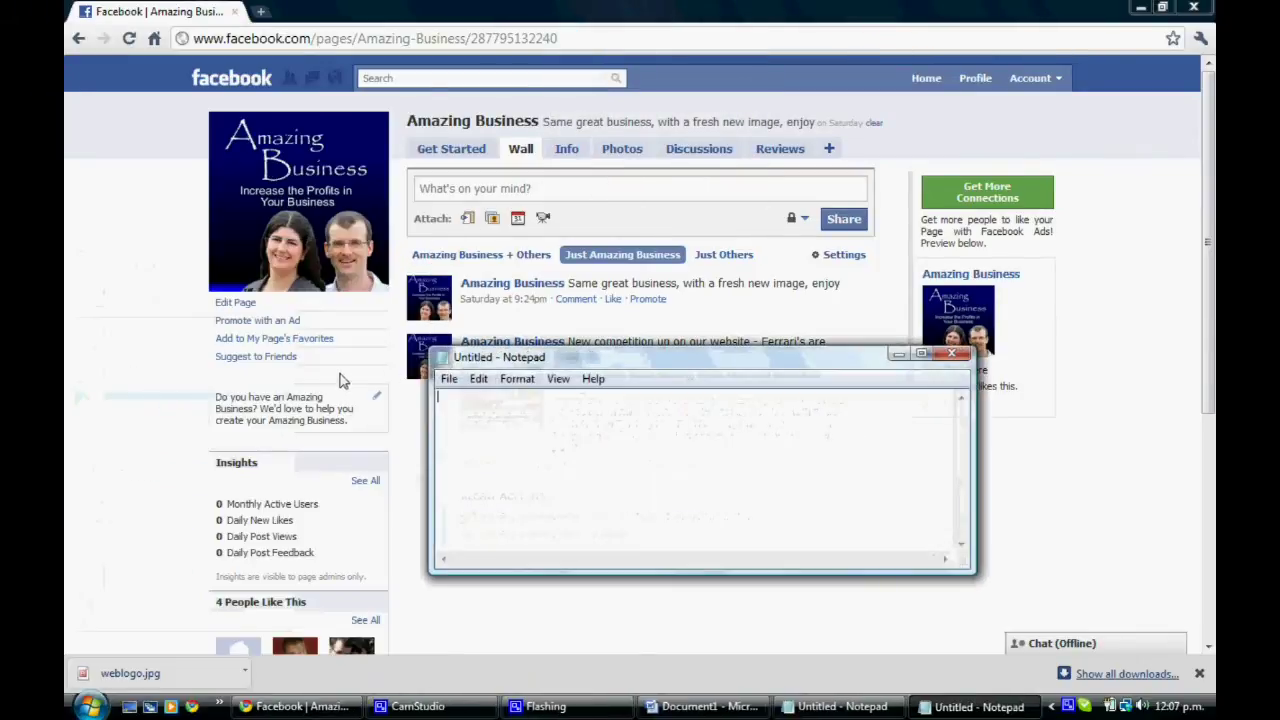
key("ctrl+v")
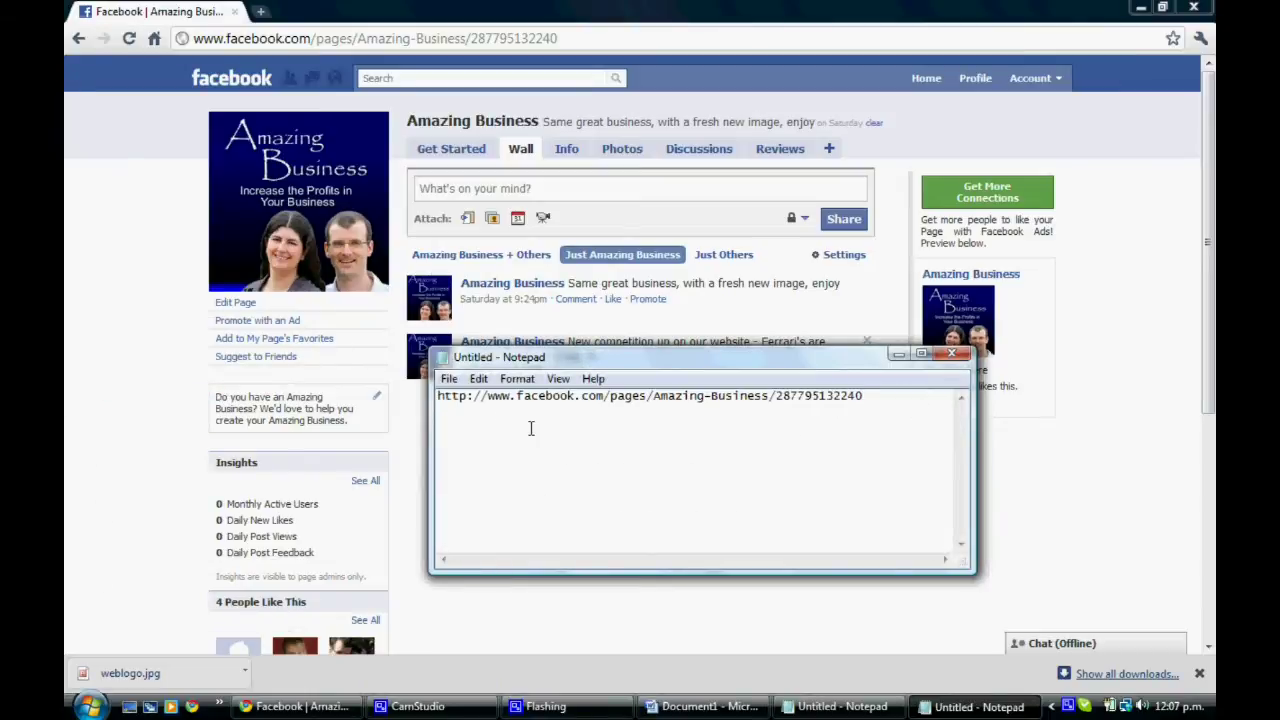
left_click(898, 354)
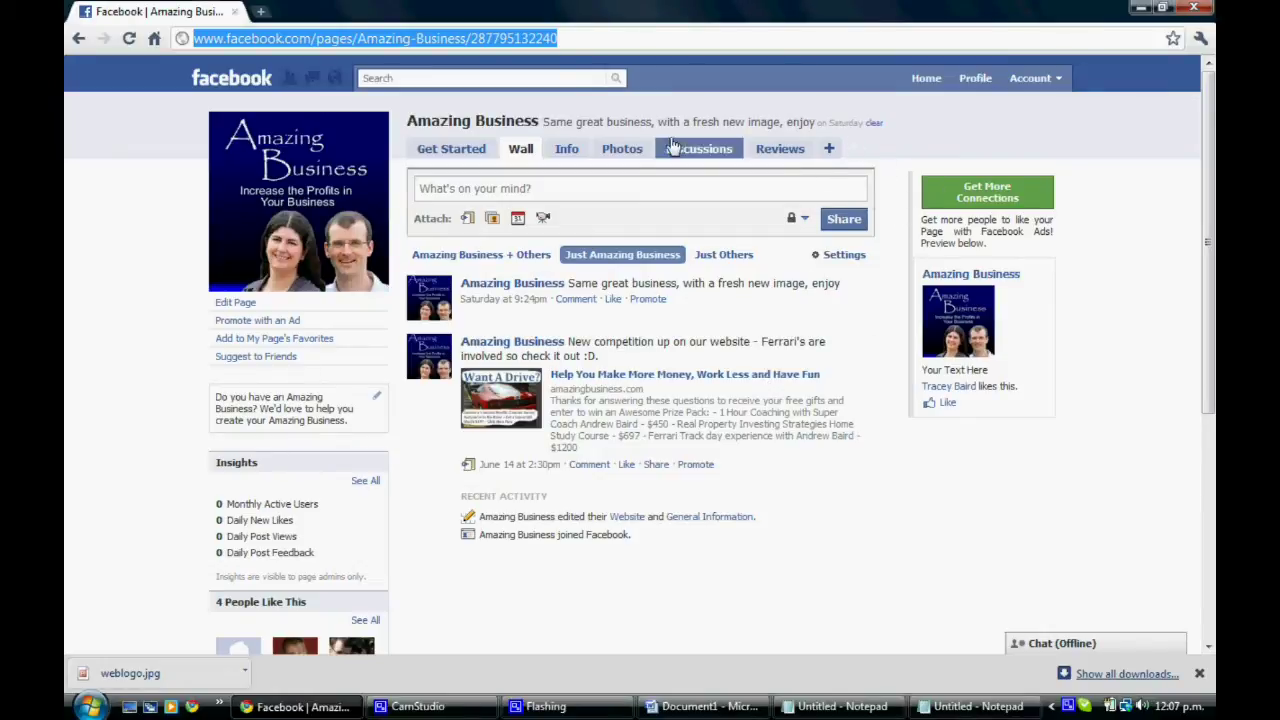
Open Edit Page for Amazing Business and scroll through its installed applications.
left_click(1030, 78)
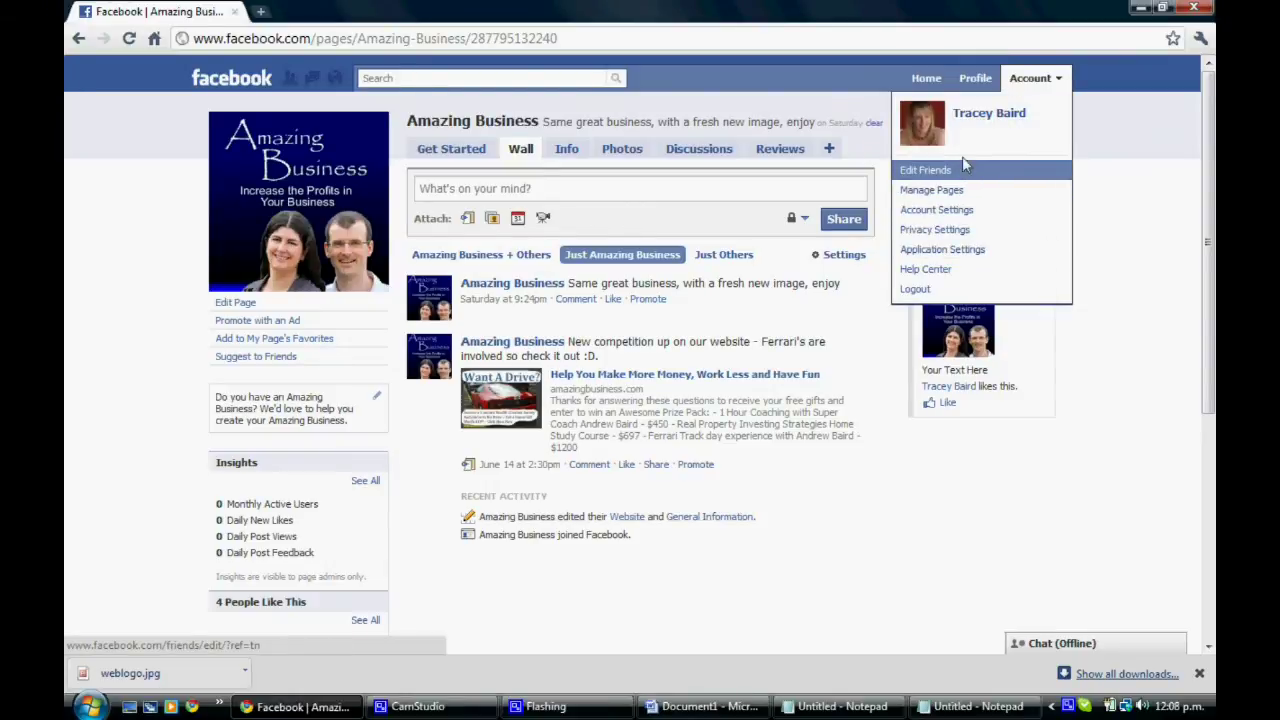
left_click(779, 72)
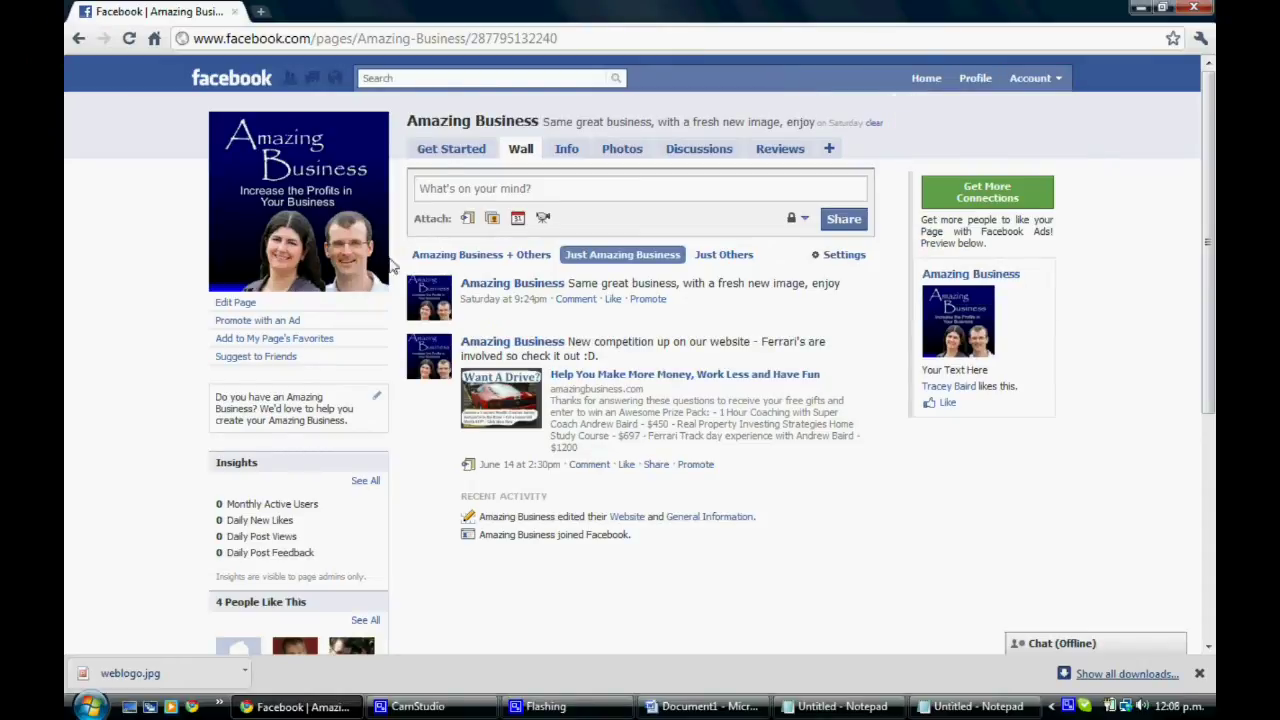
left_click(249, 308)
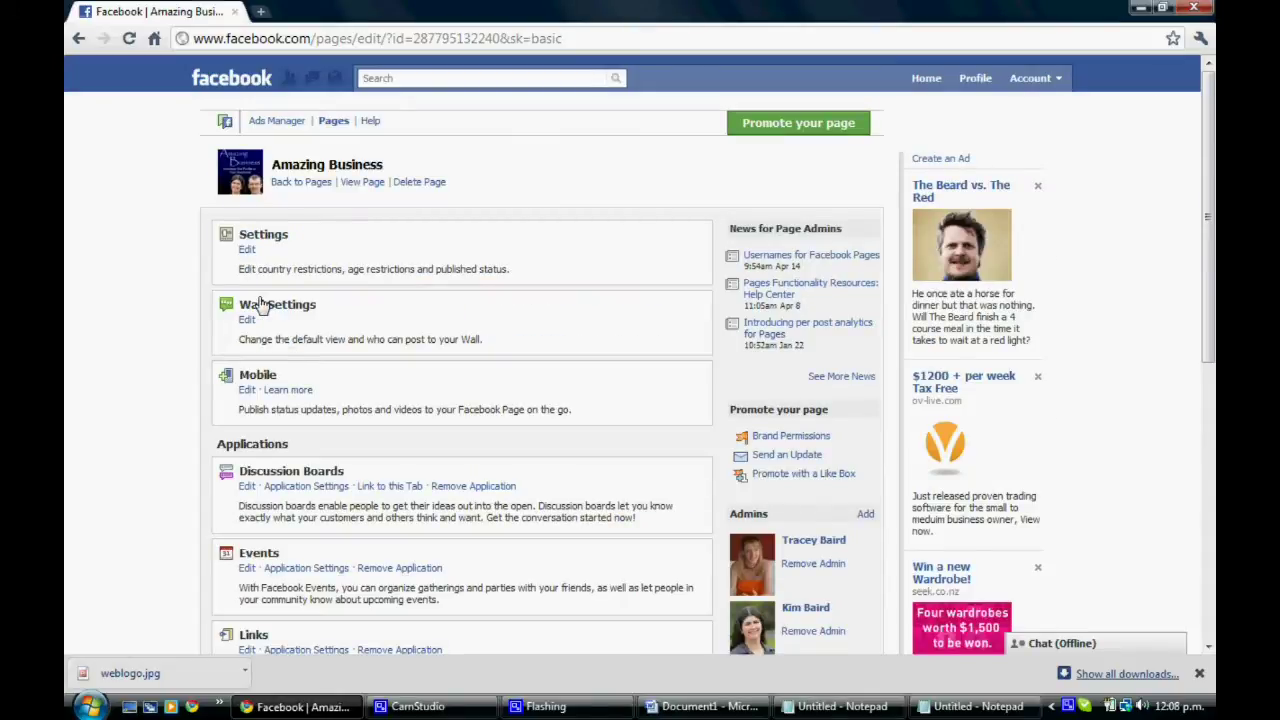
scroll(258, 305, "down", 2)
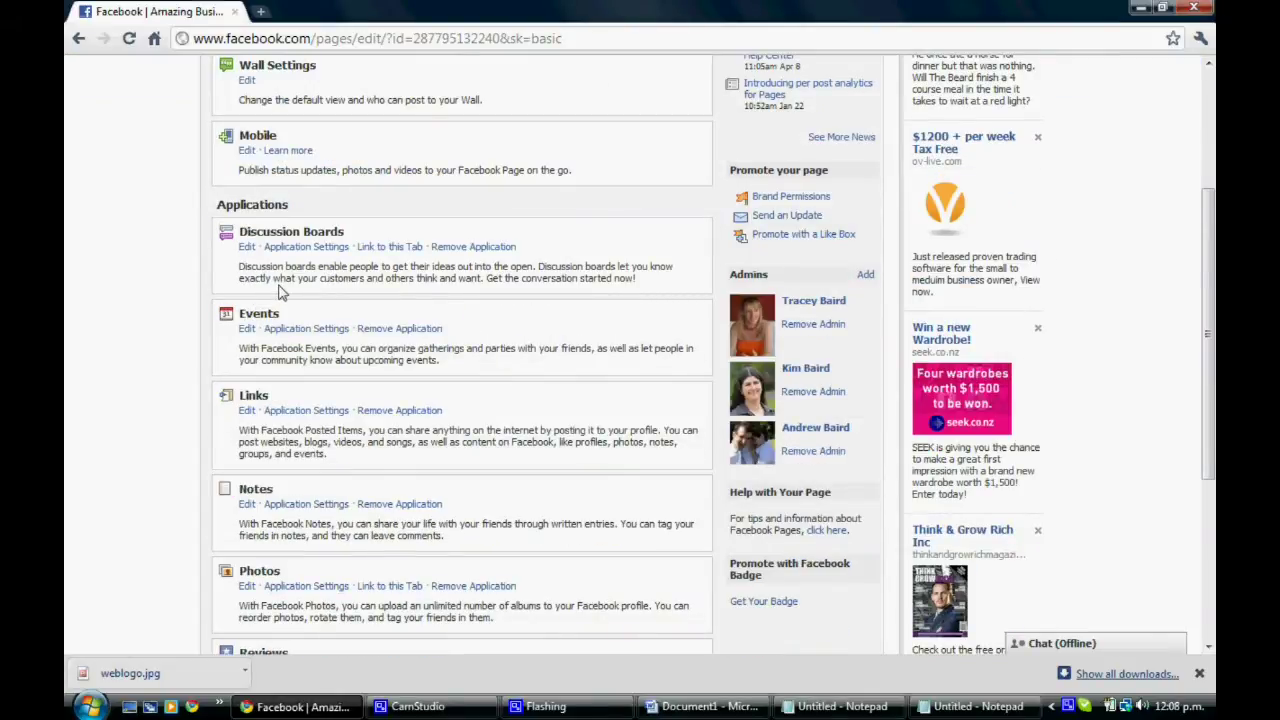
scroll(280, 291, "down", 2)
scroll(280, 291, "down", 1)
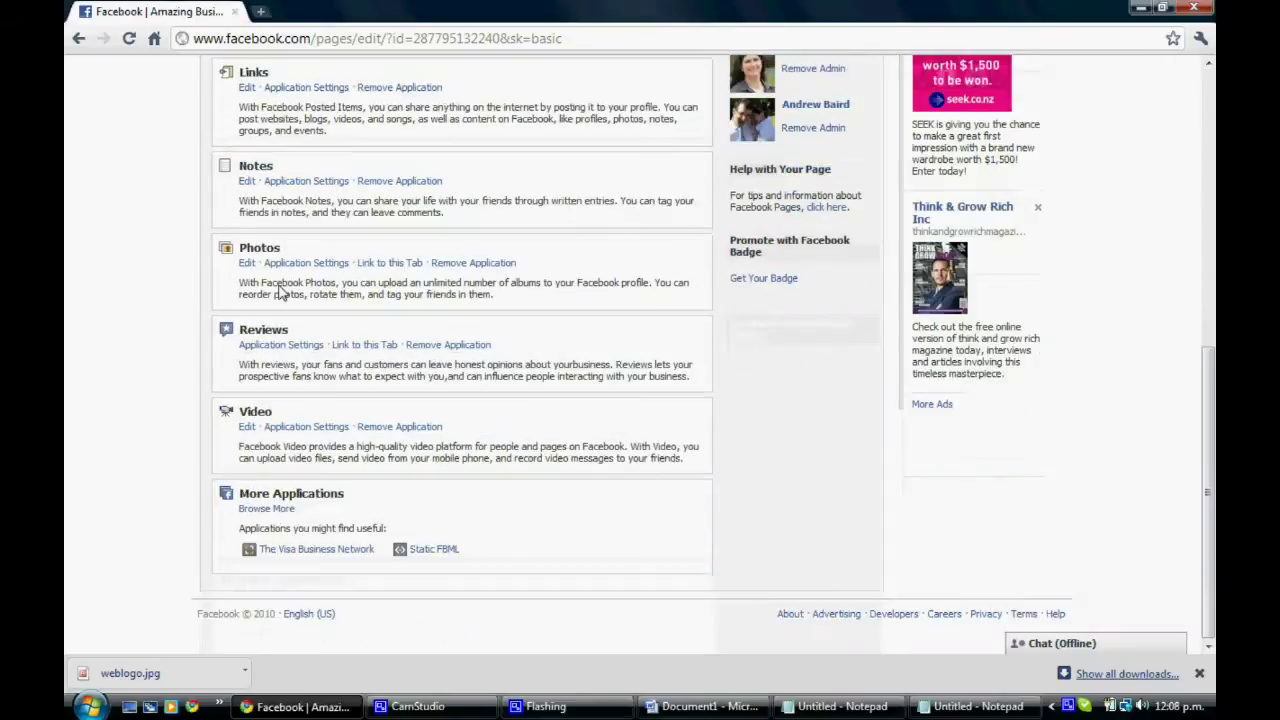
scroll(280, 291, "up", 2)
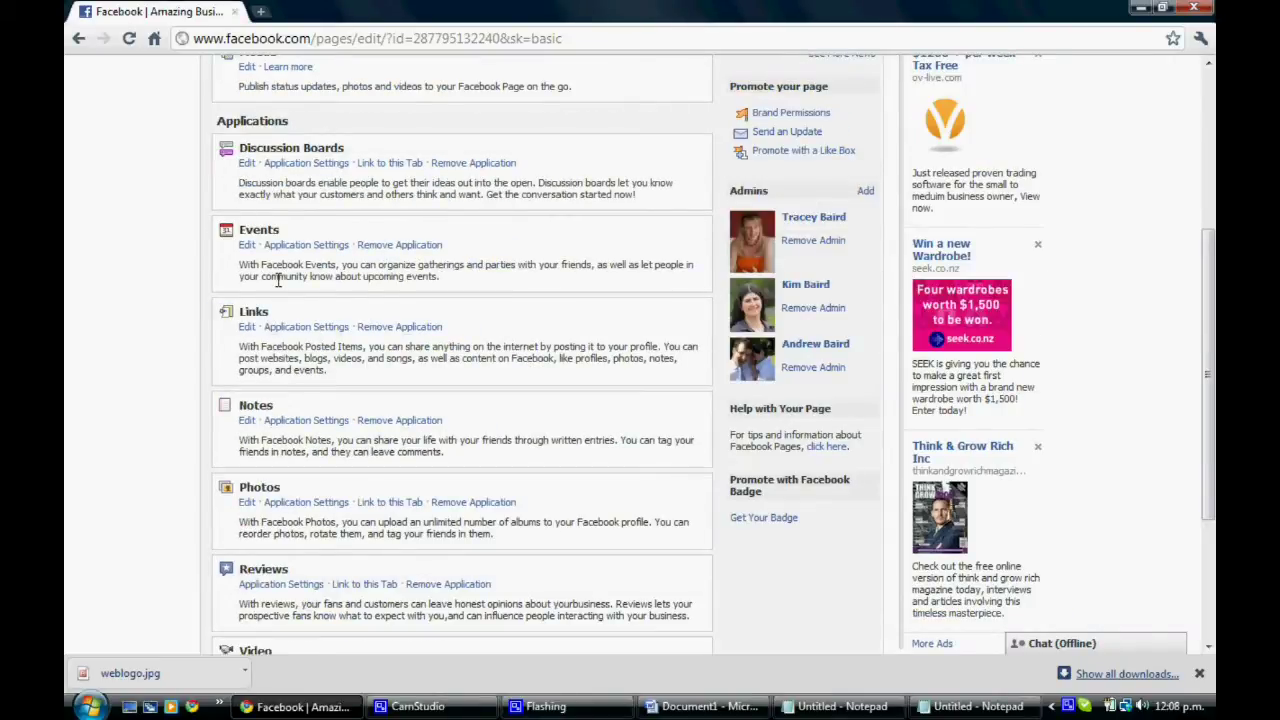
scroll(278, 281, "up", 3)
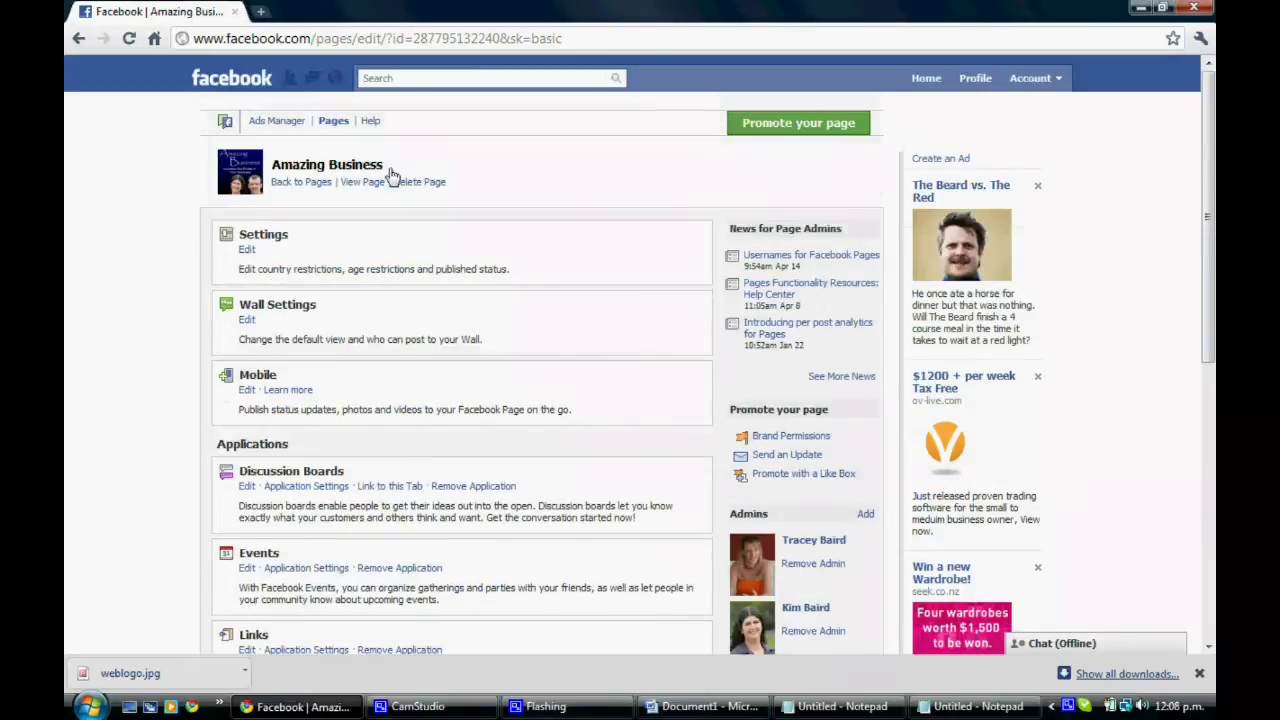
Search 'static fbml' and open the Static FBML application page.
type("static")
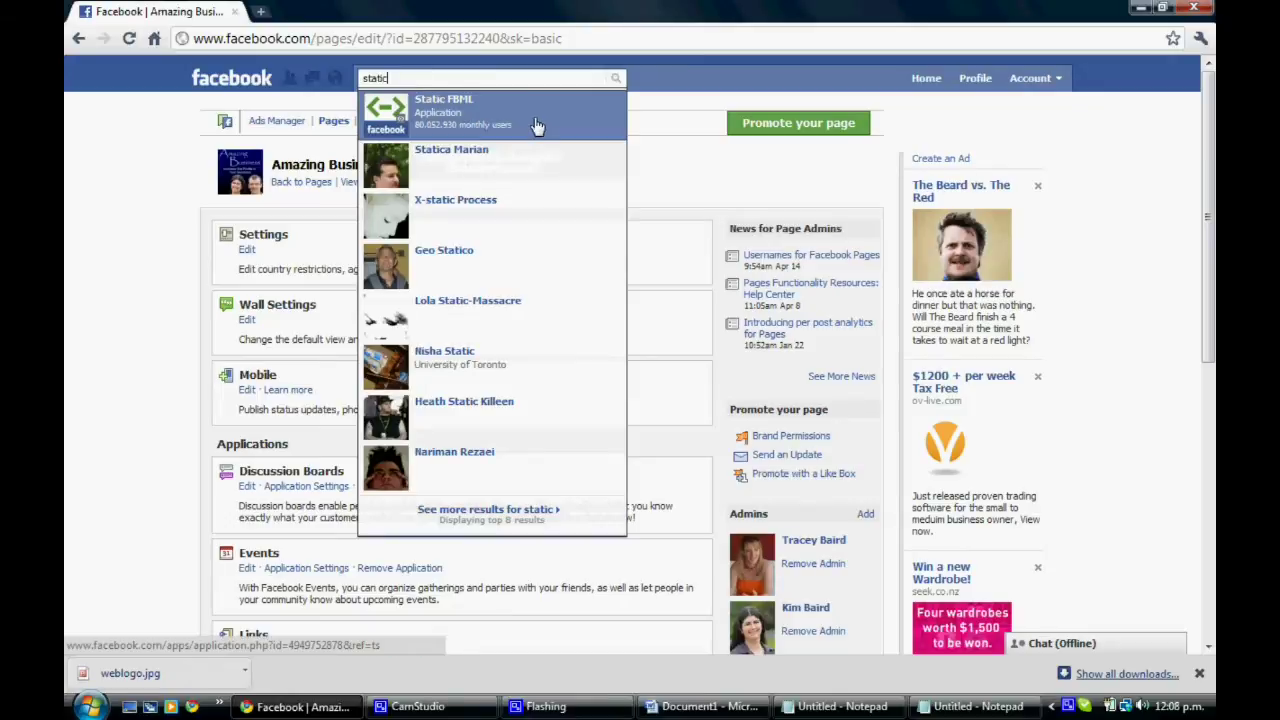
type(" fbml")
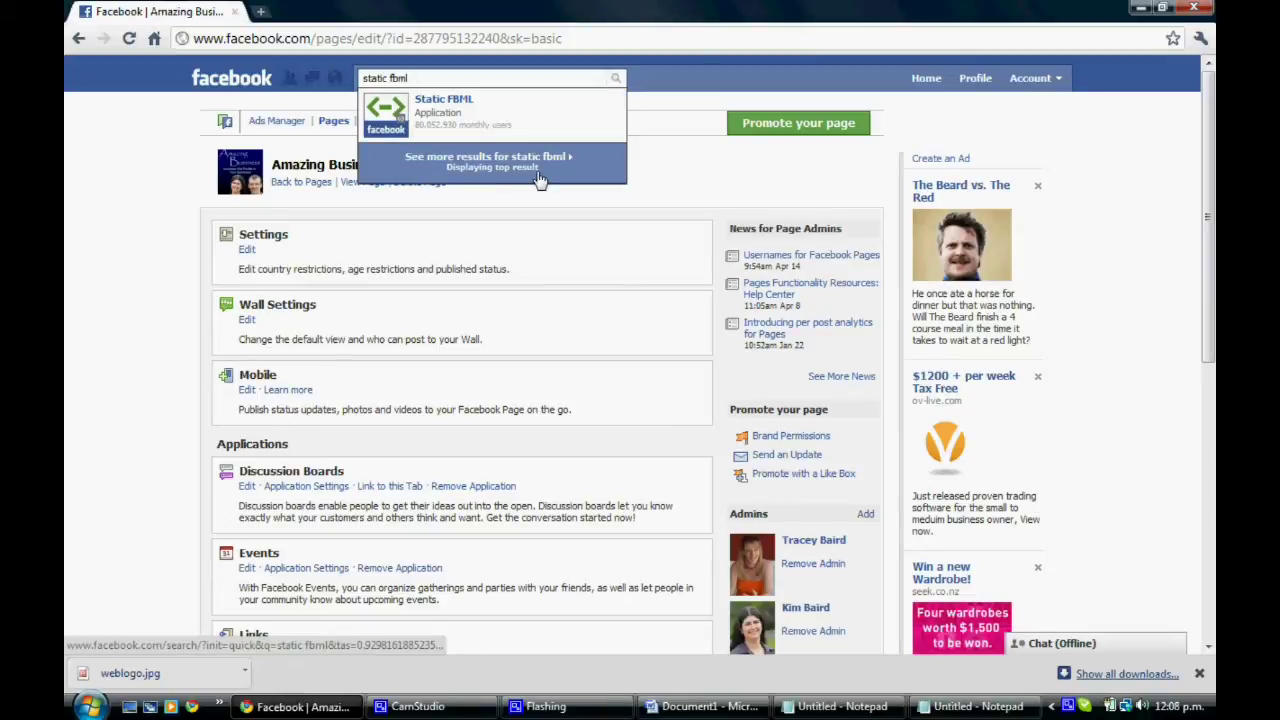
left_click(492, 120)
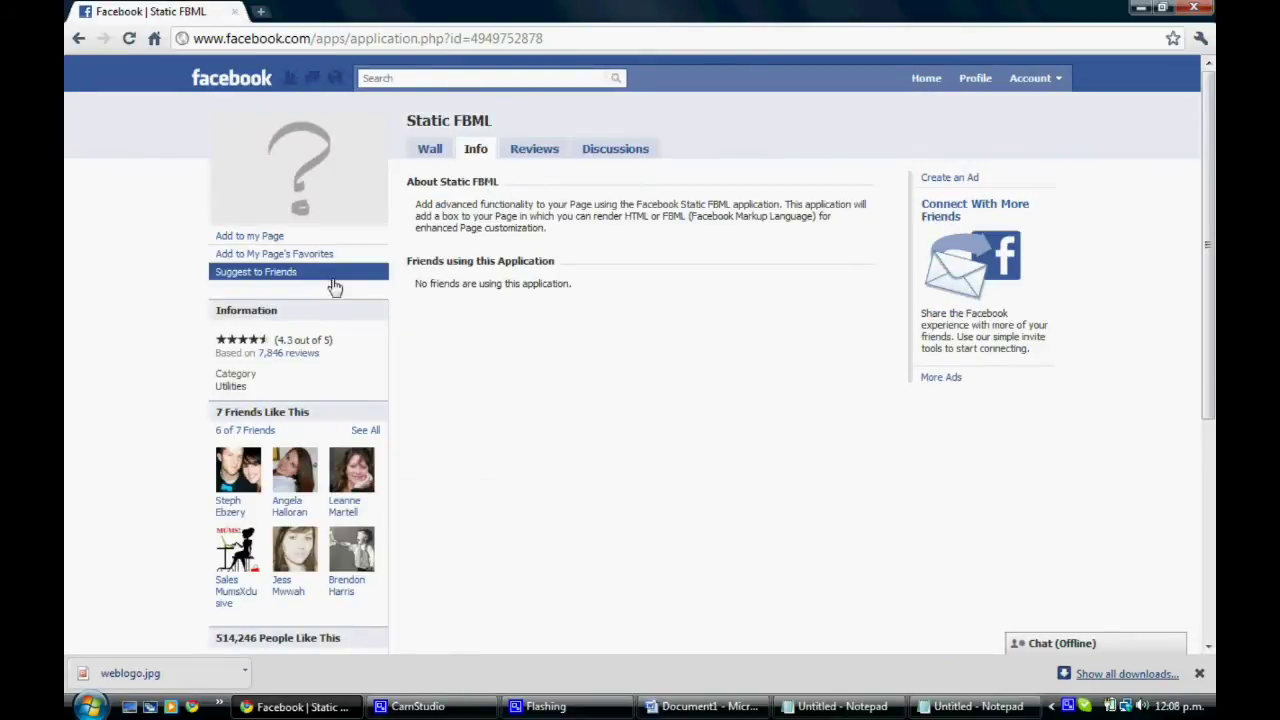
Add Static FBML to the Amazing Business page and close the page chooser.
left_click(251, 241)
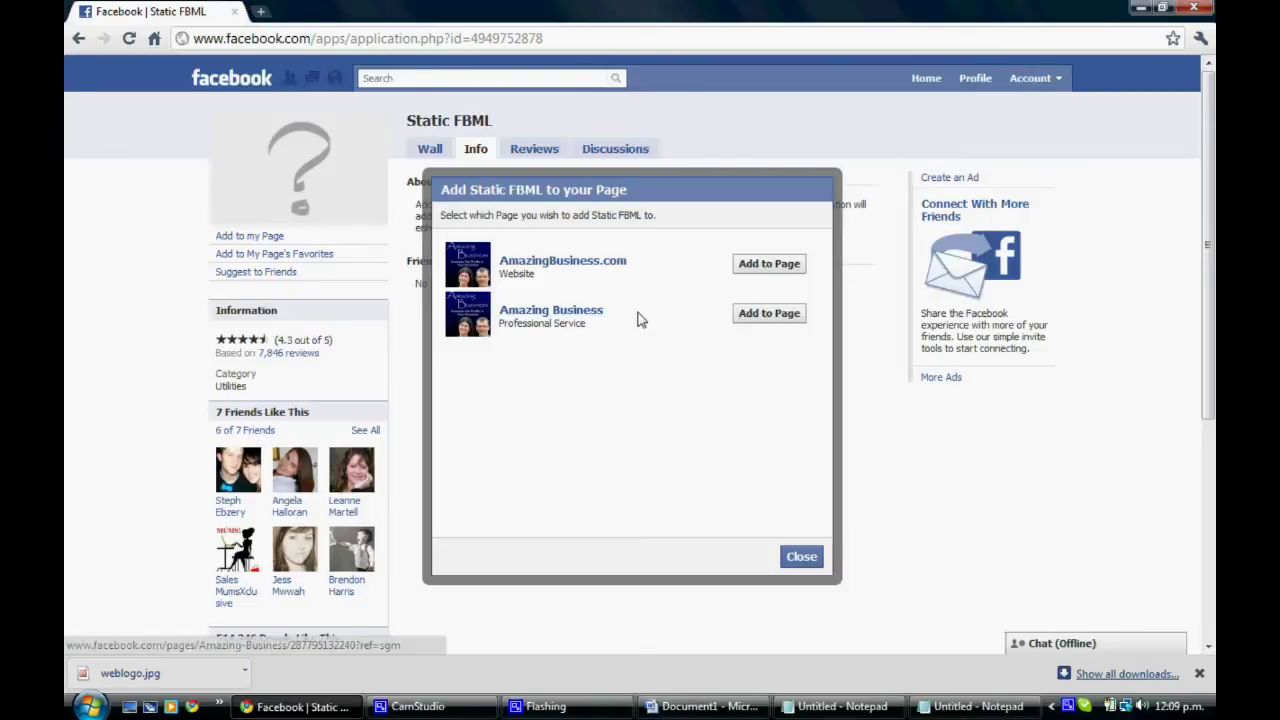
left_click(769, 313)
left_click(801, 556)
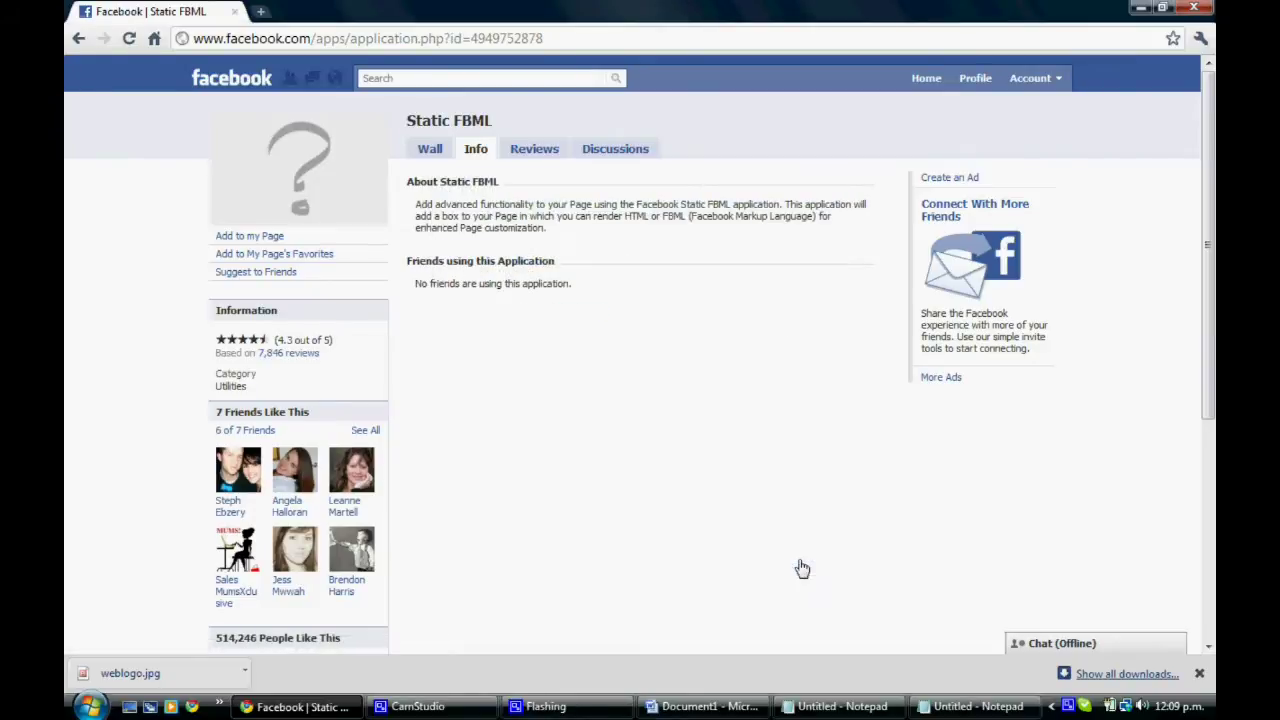
left_click(463, 80)
Search 'ama', open Amazing Business, and scroll its Edit Page settings to Applications.
type("ama")
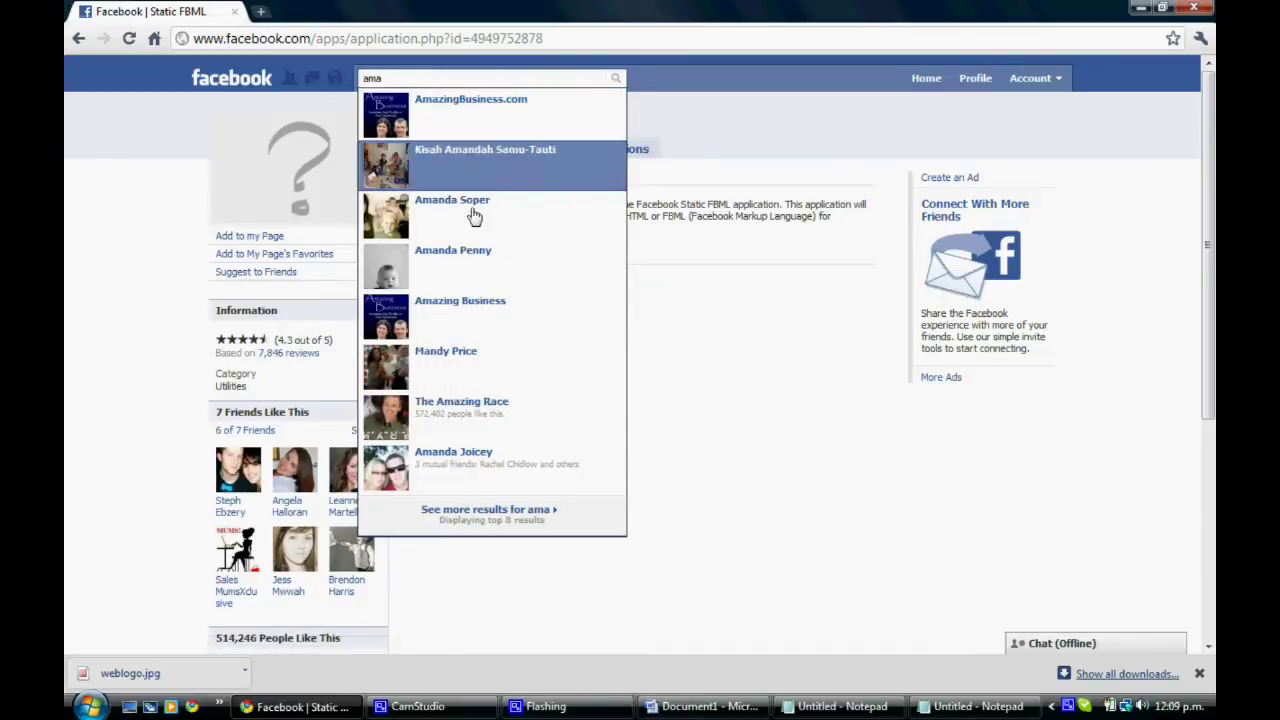
left_click(462, 303)
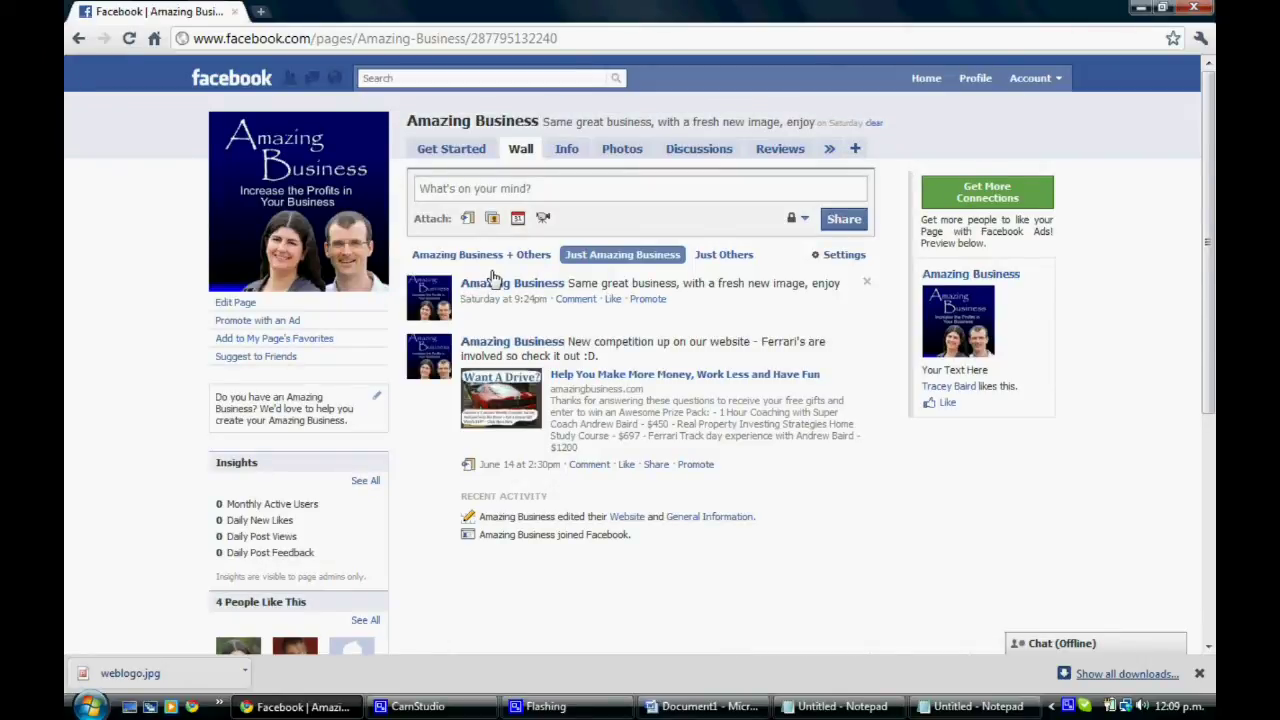
left_click(240, 305)
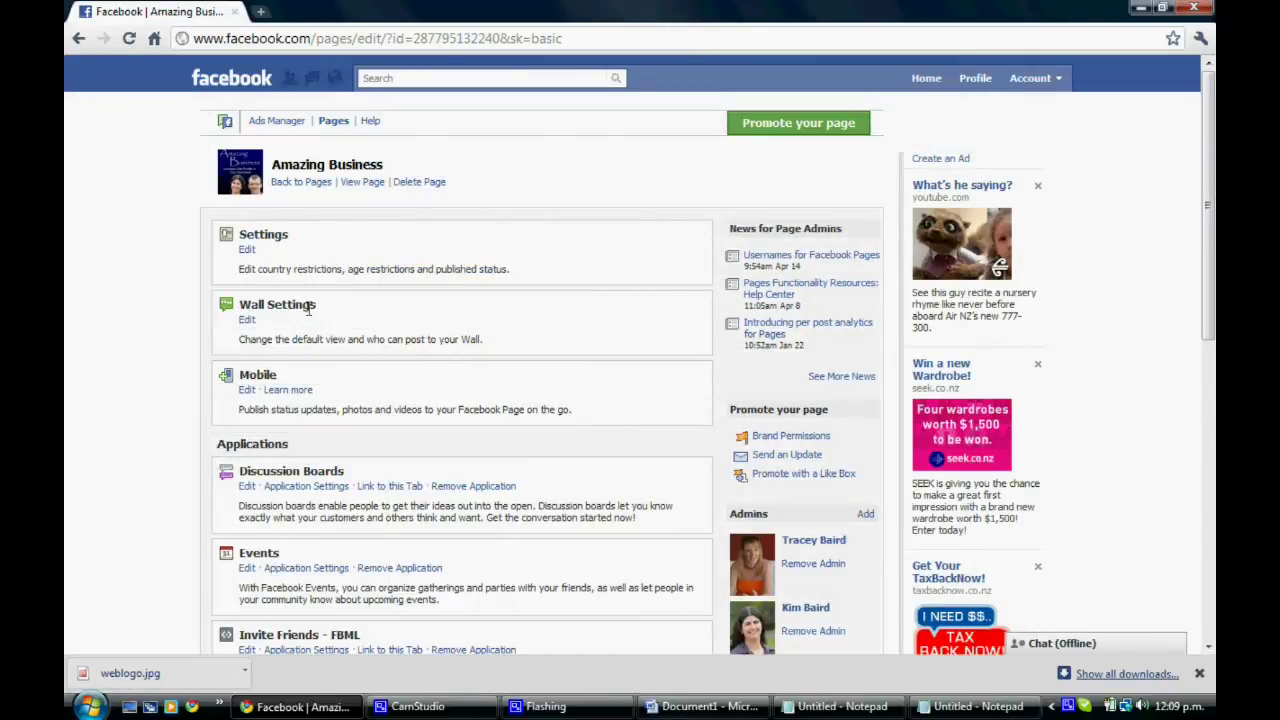
scroll(337, 457, "down", 3)
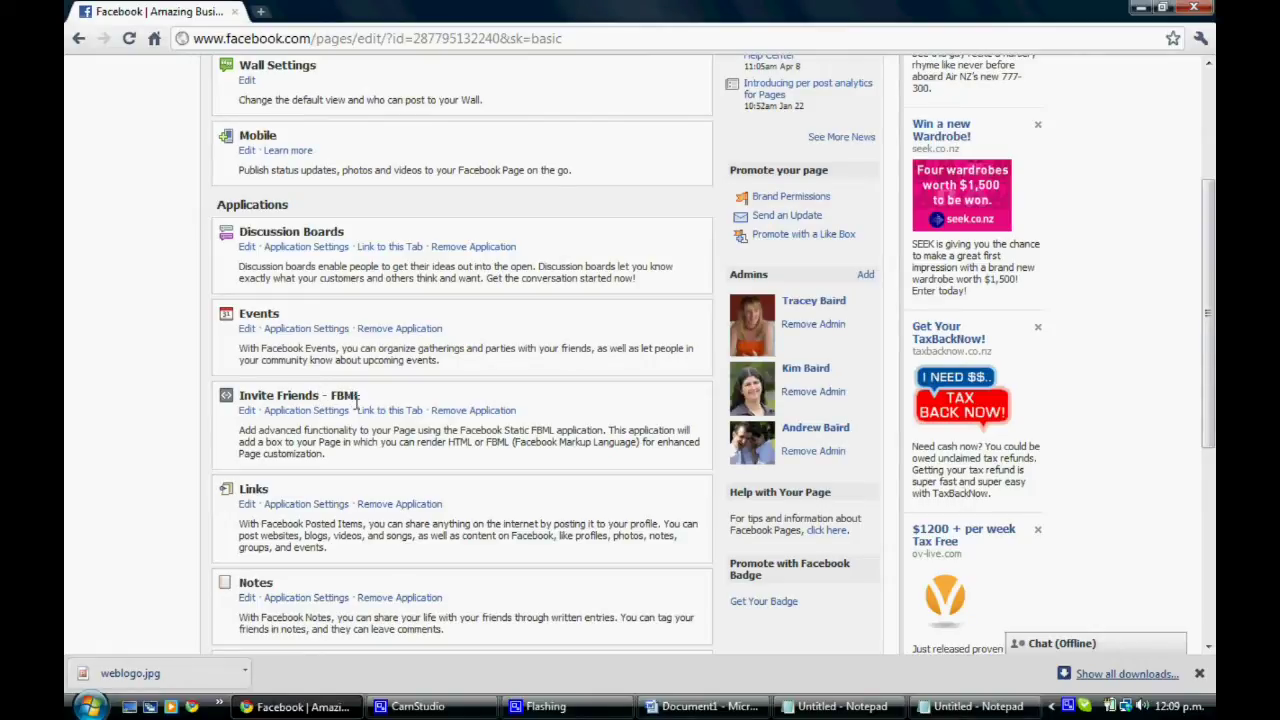
Edit the Invite Friends - FBML box and delete its old title and FBML code.
left_click(246, 412)
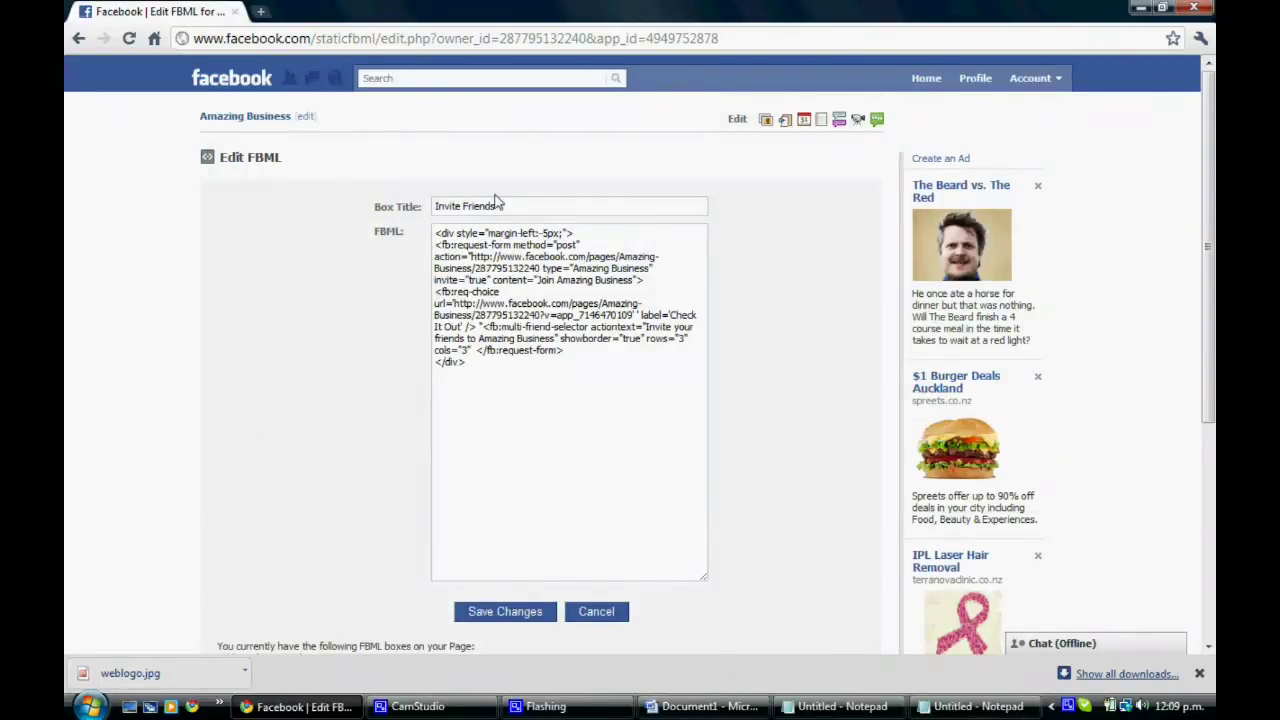
left_click_drag(499, 205, 398, 205)
key("BackSpace")
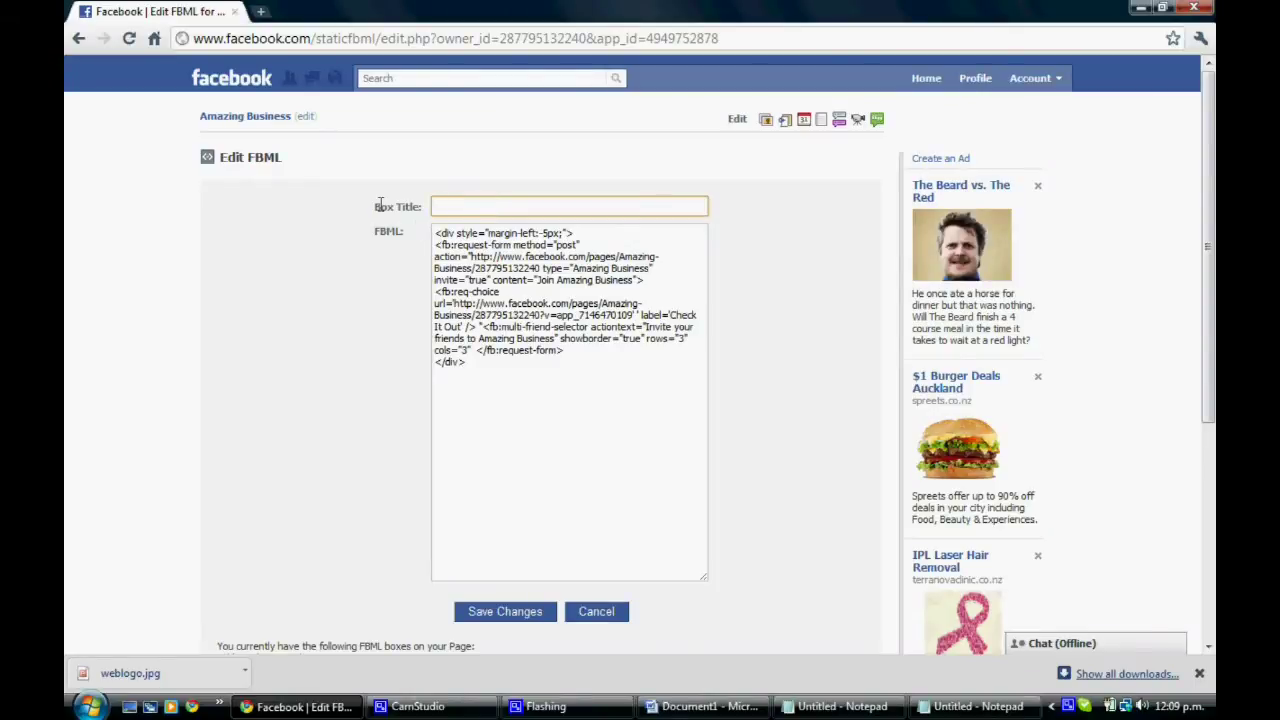
left_click_drag(437, 232, 543, 377)
key("BackSpace")
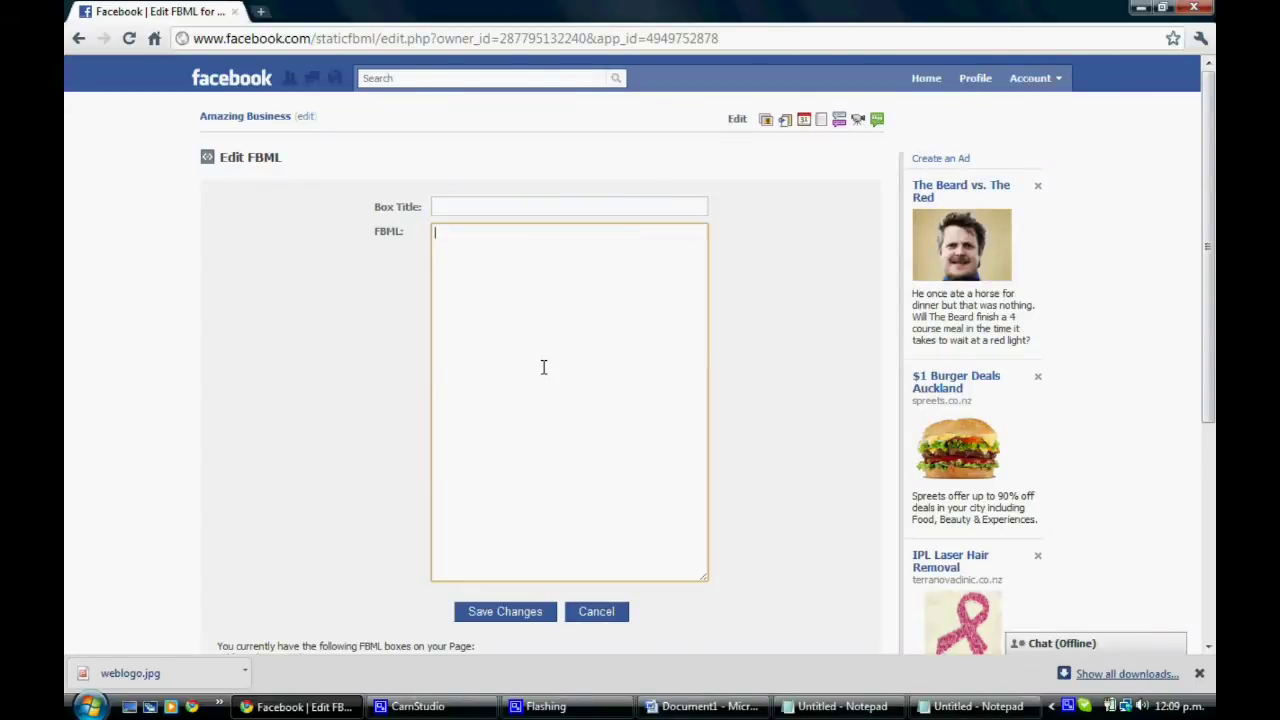
Set the FBML box title to 'Invite Friends'.
left_click(456, 207)
type("FB")
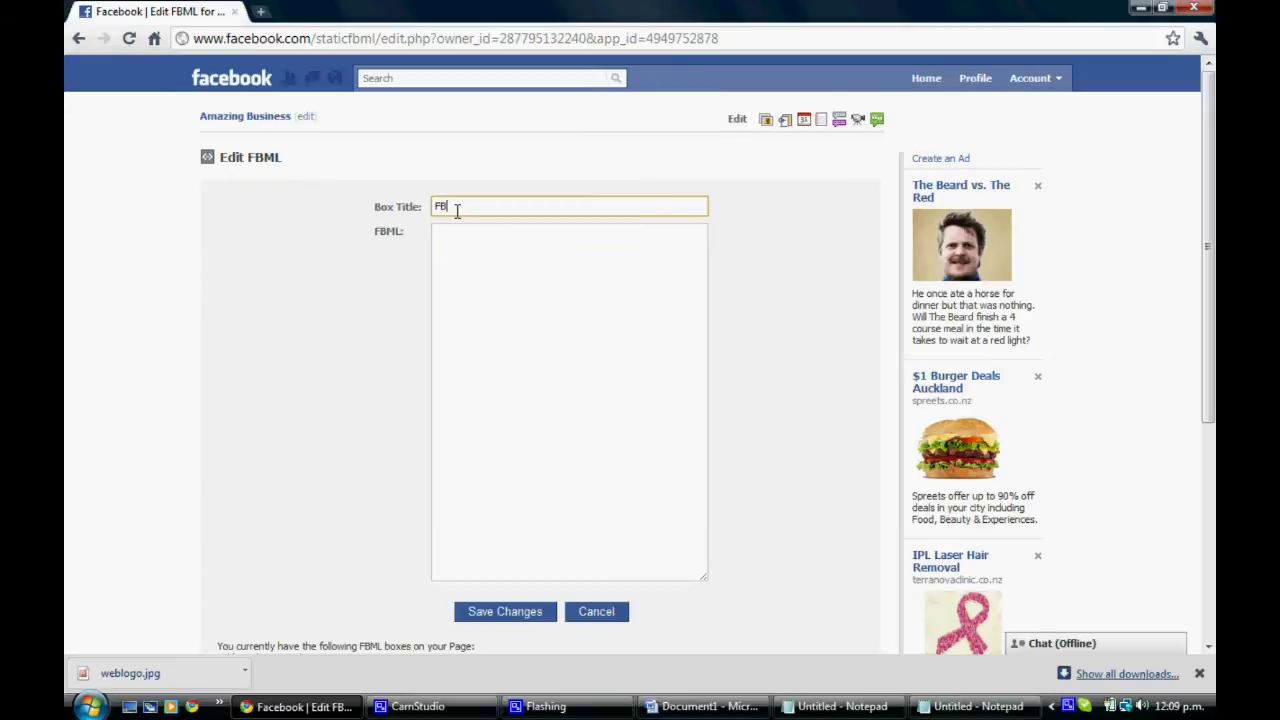
type("ML 1")
key("ctrl+a")
type("Inv")
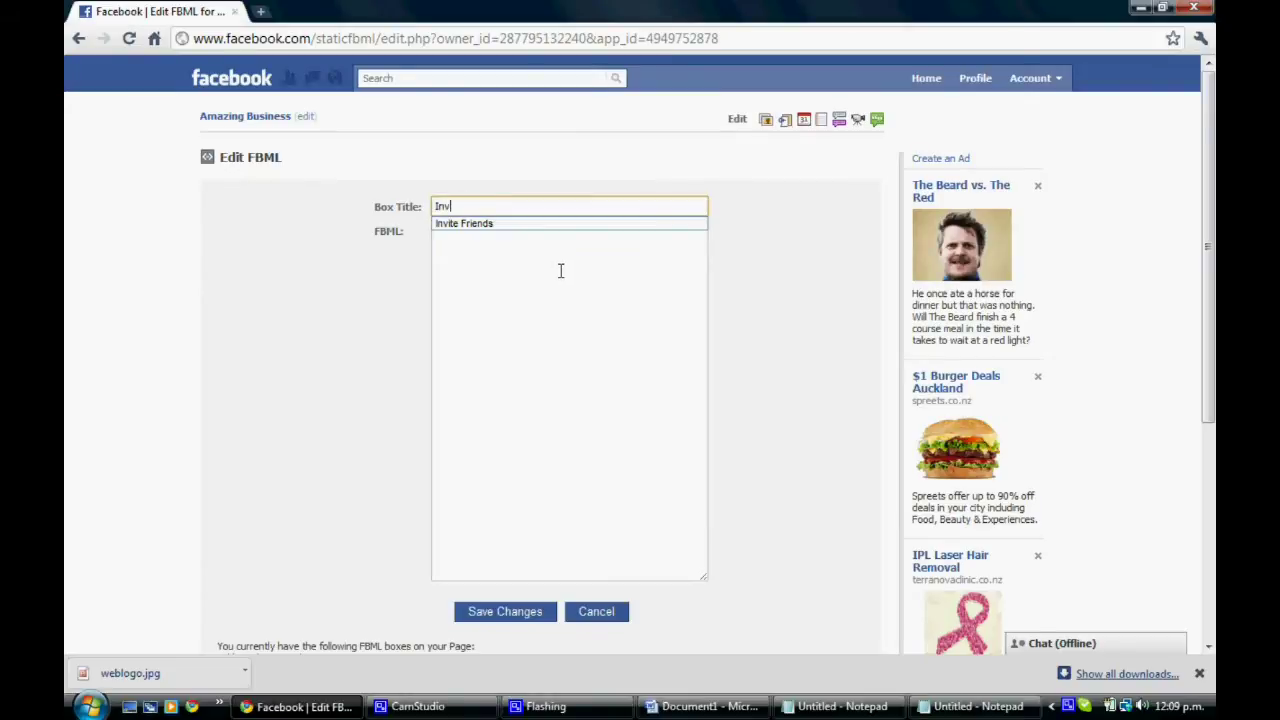
type("ite Friends")
key("Tab")
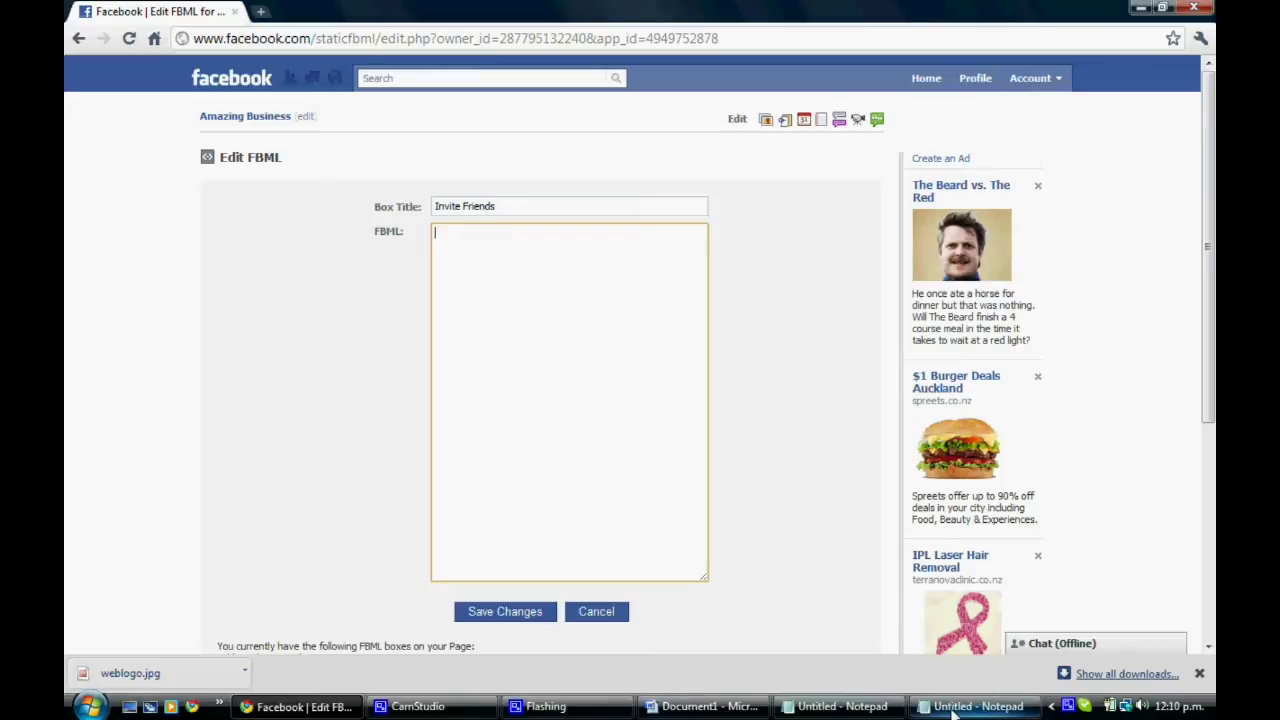
left_click(903, 706)
Paste the invite-friends FBML template from Notepad into the FBML code box.
left_click(886, 712)
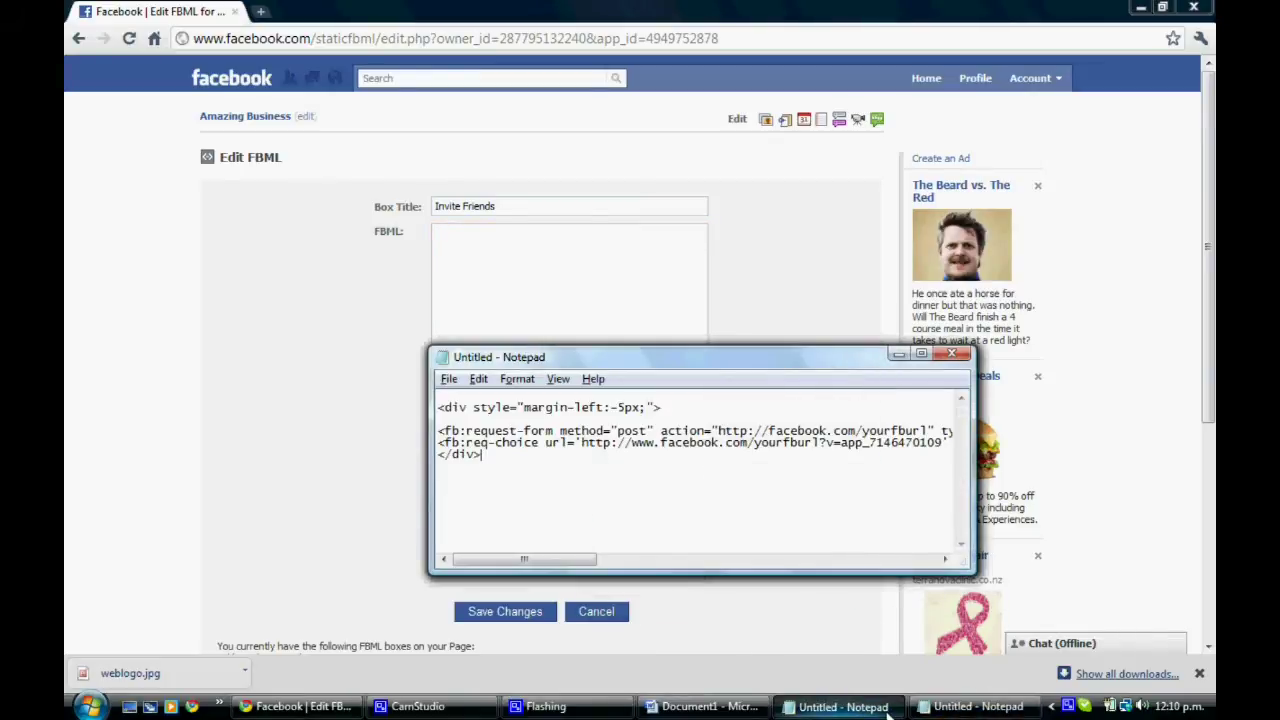
key("ctrl+a")
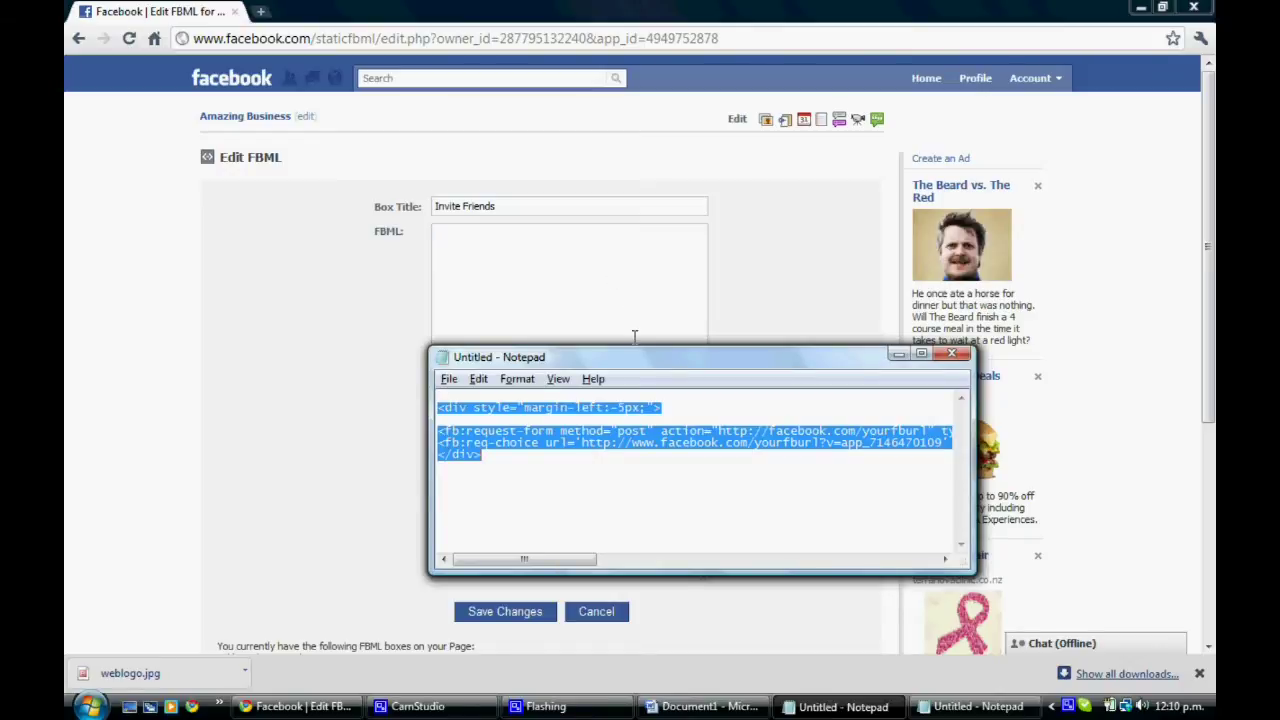
left_click(620, 253)
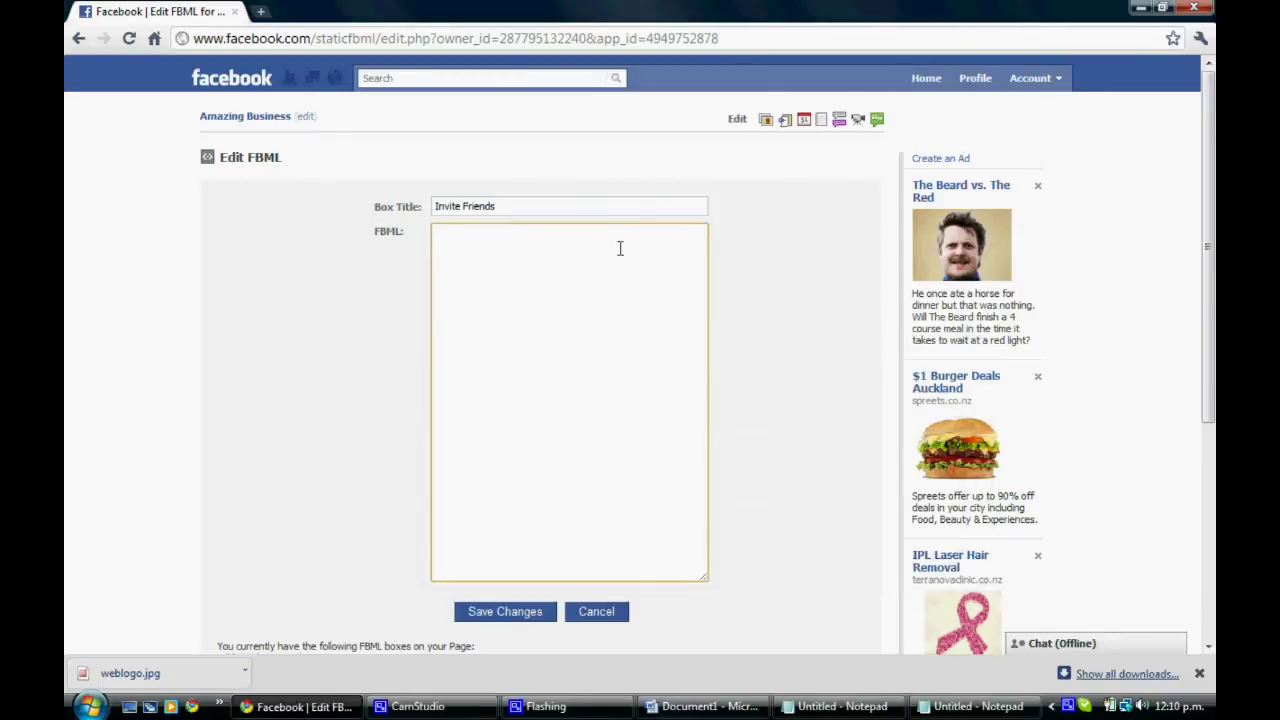
key("ctrl+v")
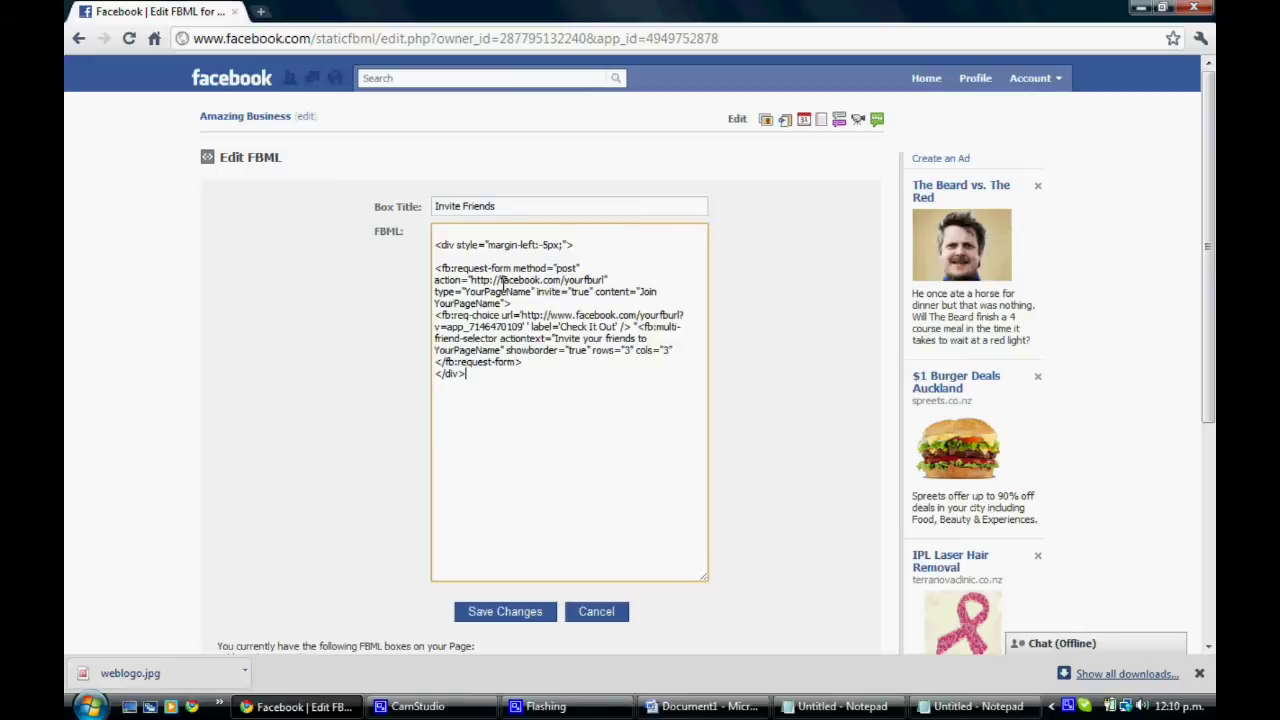
left_click_drag(470, 280, 606, 282)
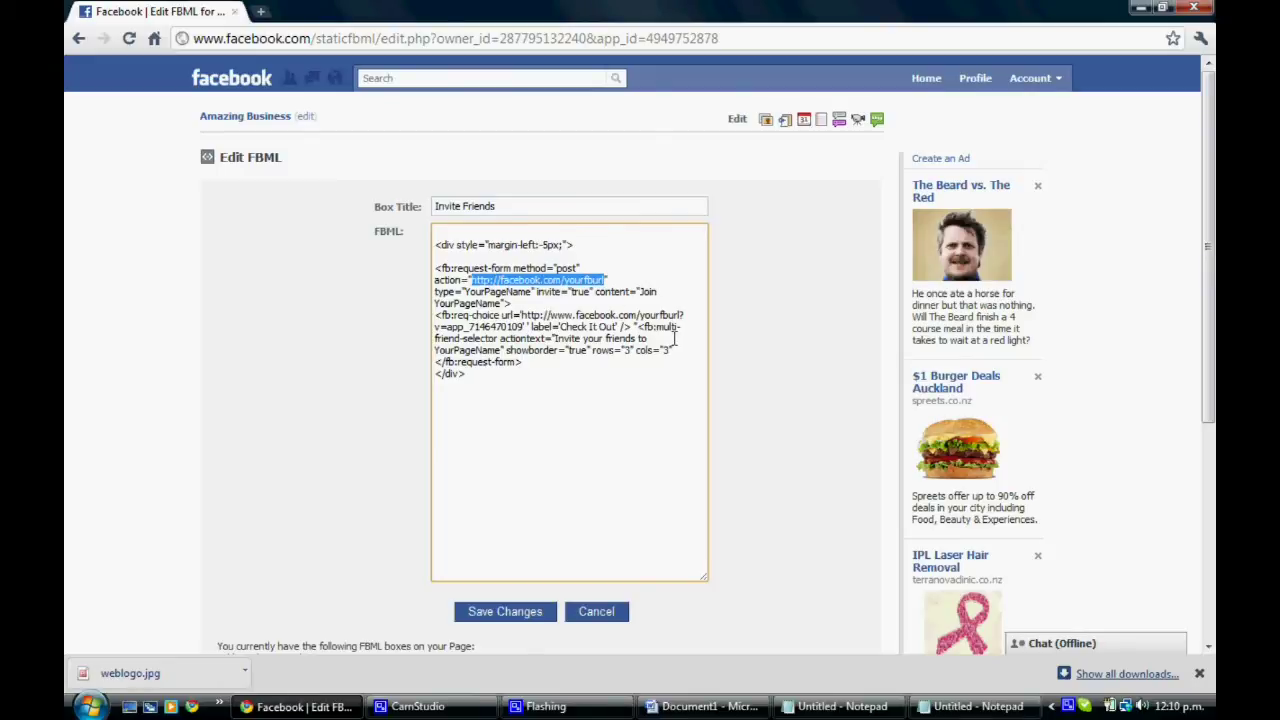
Replace the form action and choice 'yourfburl' URLs with the Amazing Business page address.
left_click(975, 706)
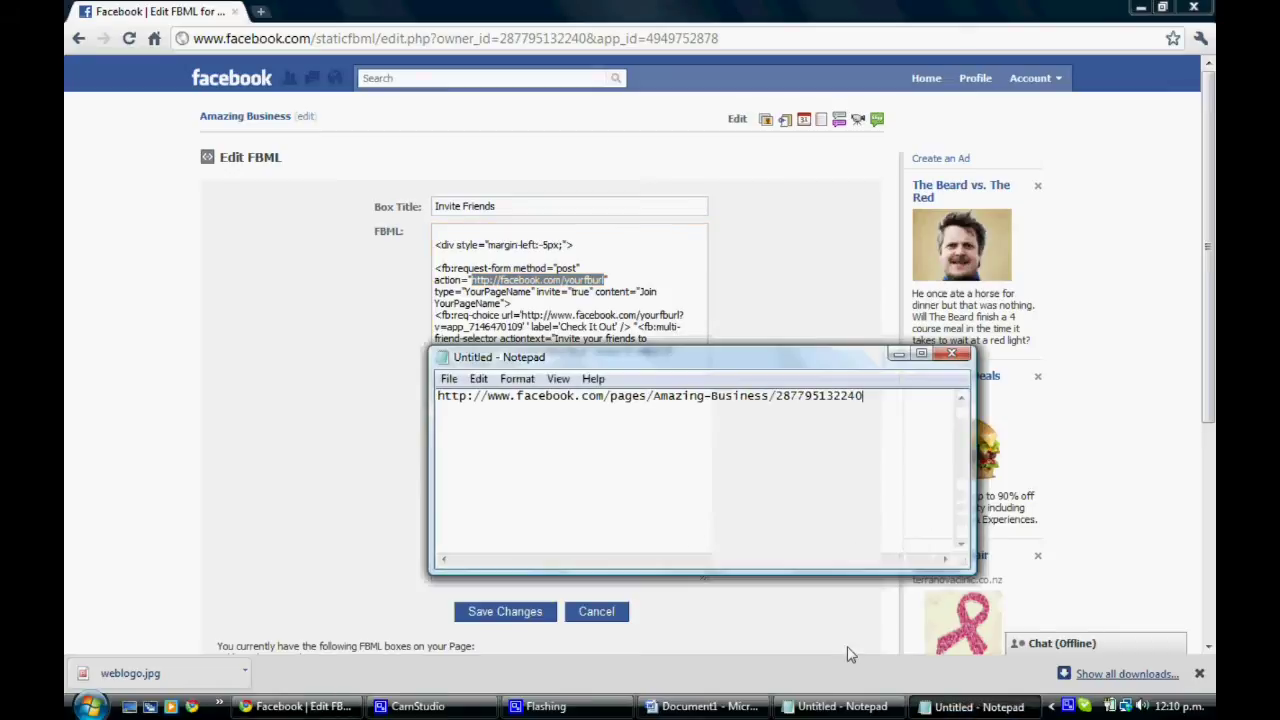
left_click_drag(875, 404, 409, 380)
key("ctrl+c")
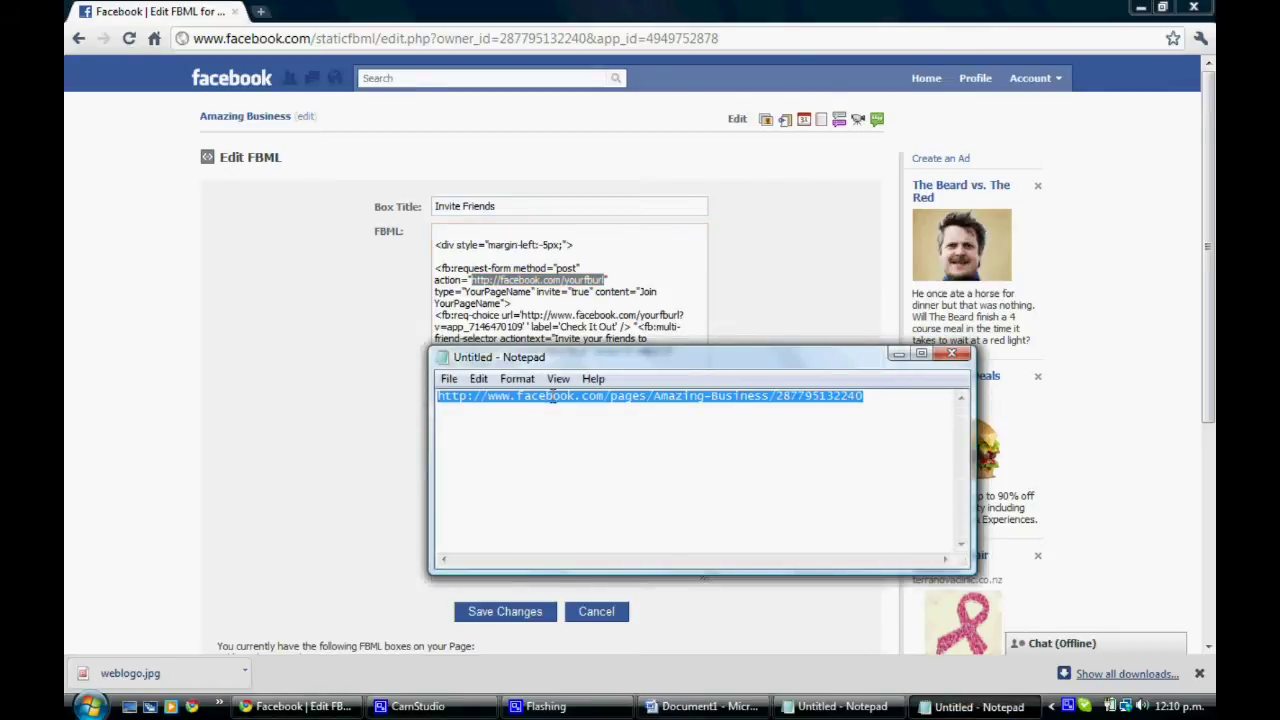
left_click(503, 282)
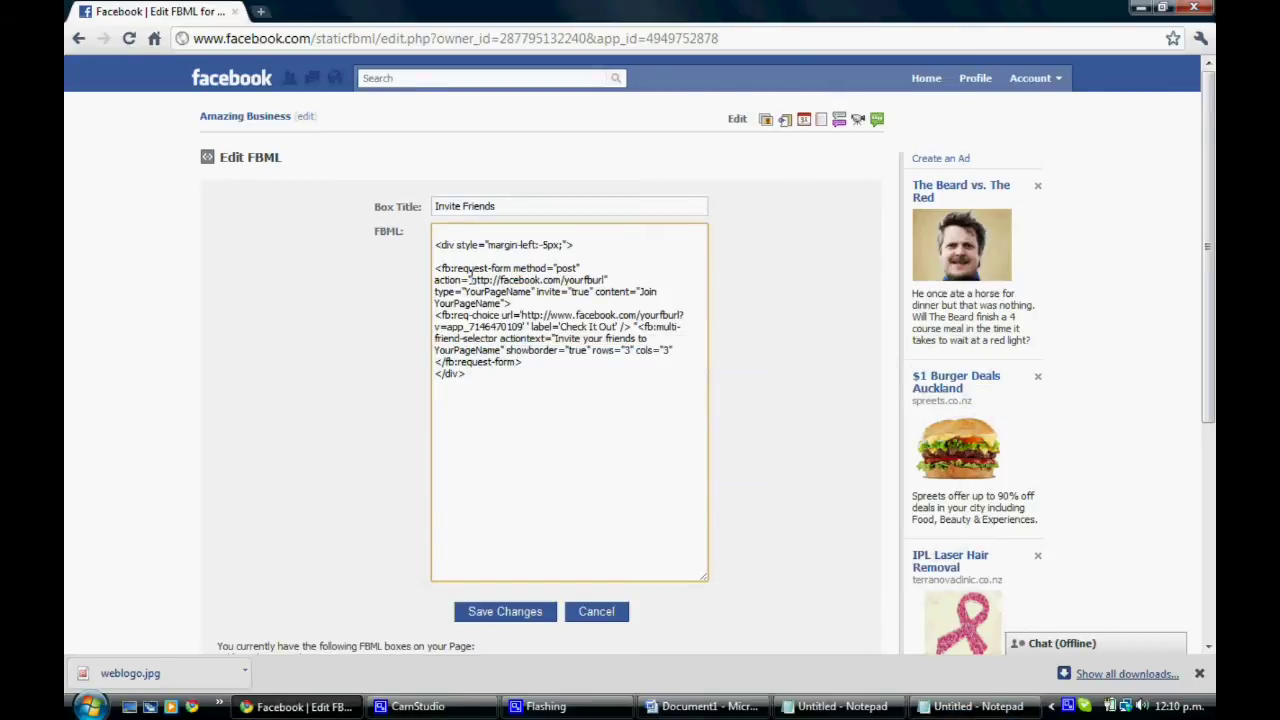
left_click_drag(470, 280, 603, 281)
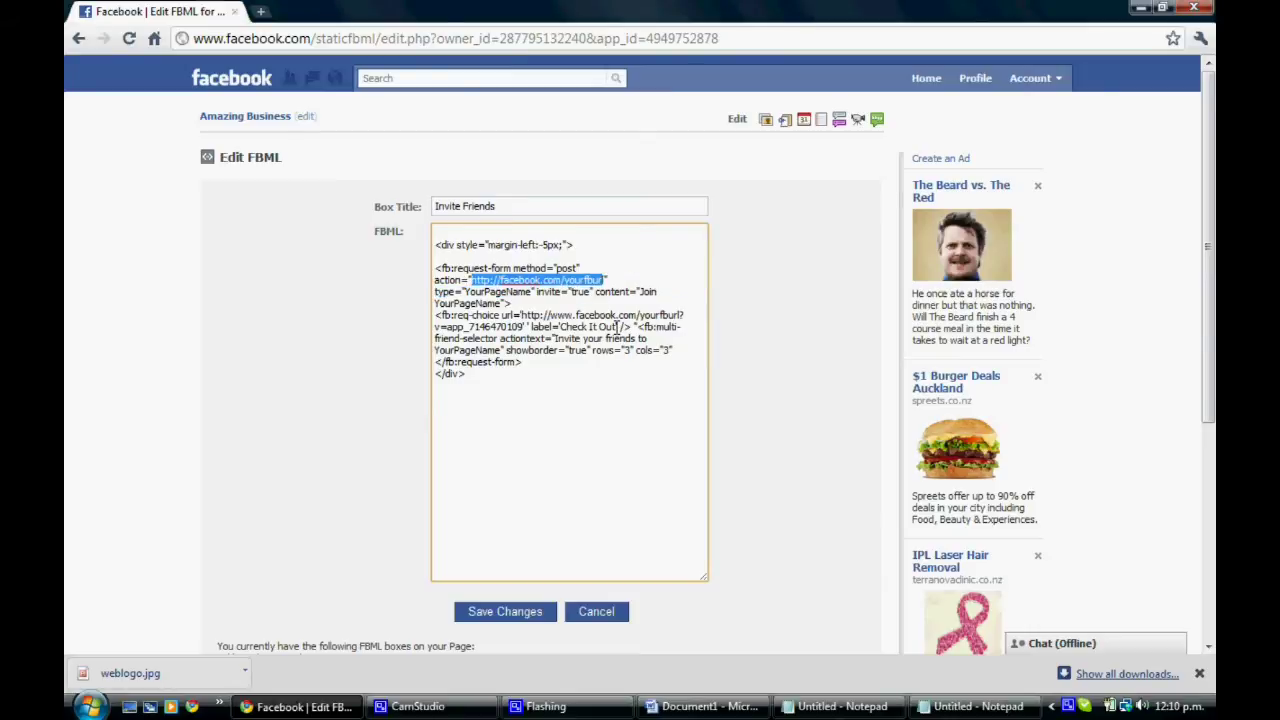
key("ctrl+v")
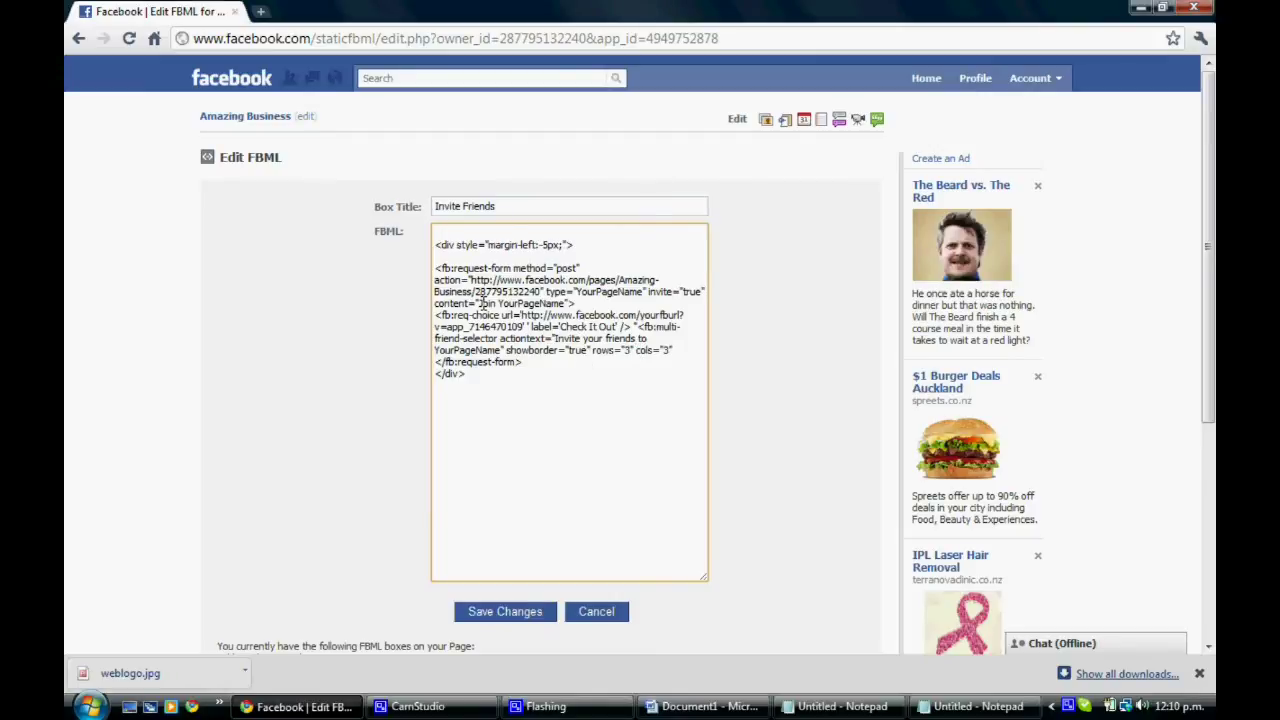
left_click_drag(522, 315, 682, 315)
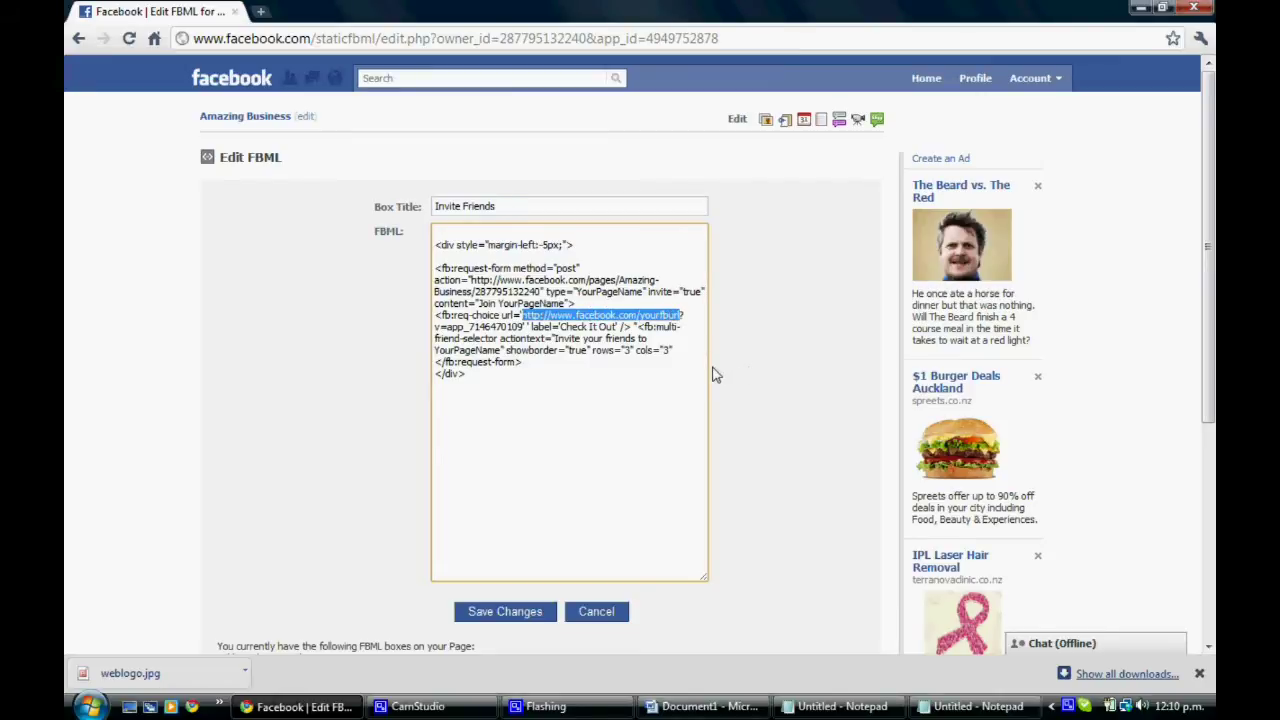
key("ctrl+v")
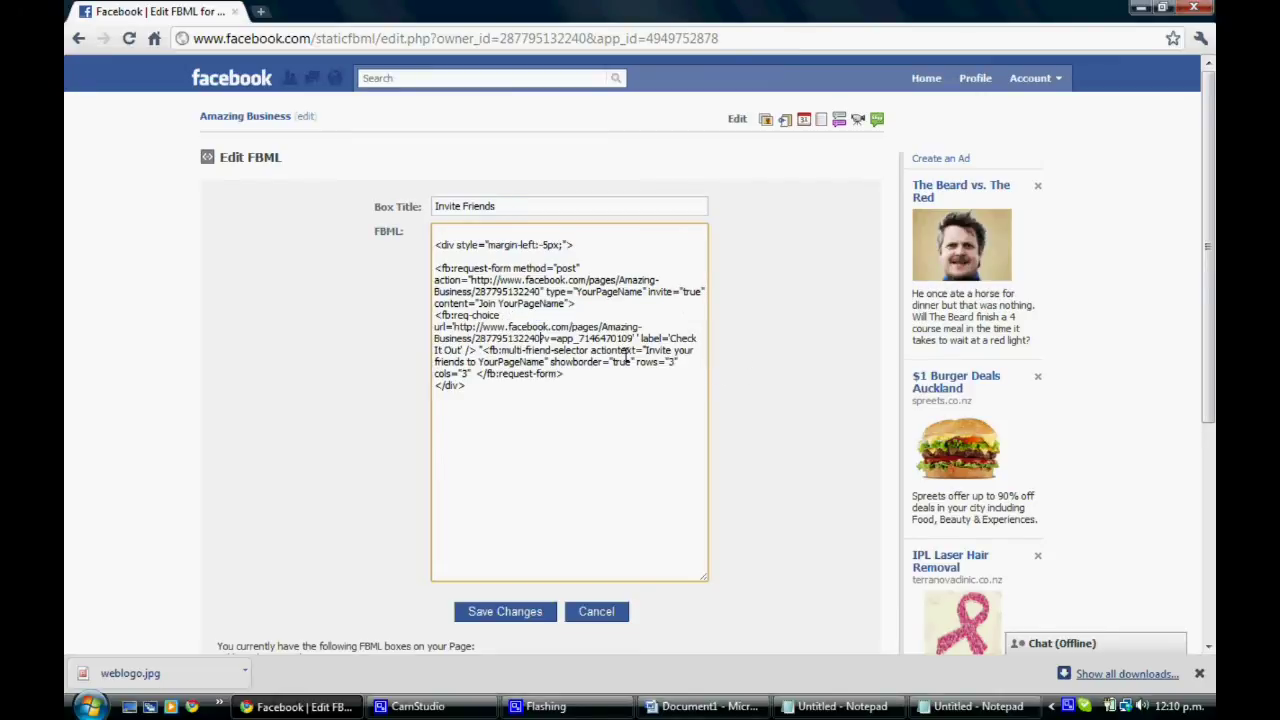
double_click(605, 292)
Replace each YourPageName placeholder in the Invite Friends FBML with 'Amazing Business'.
type("Amazin")
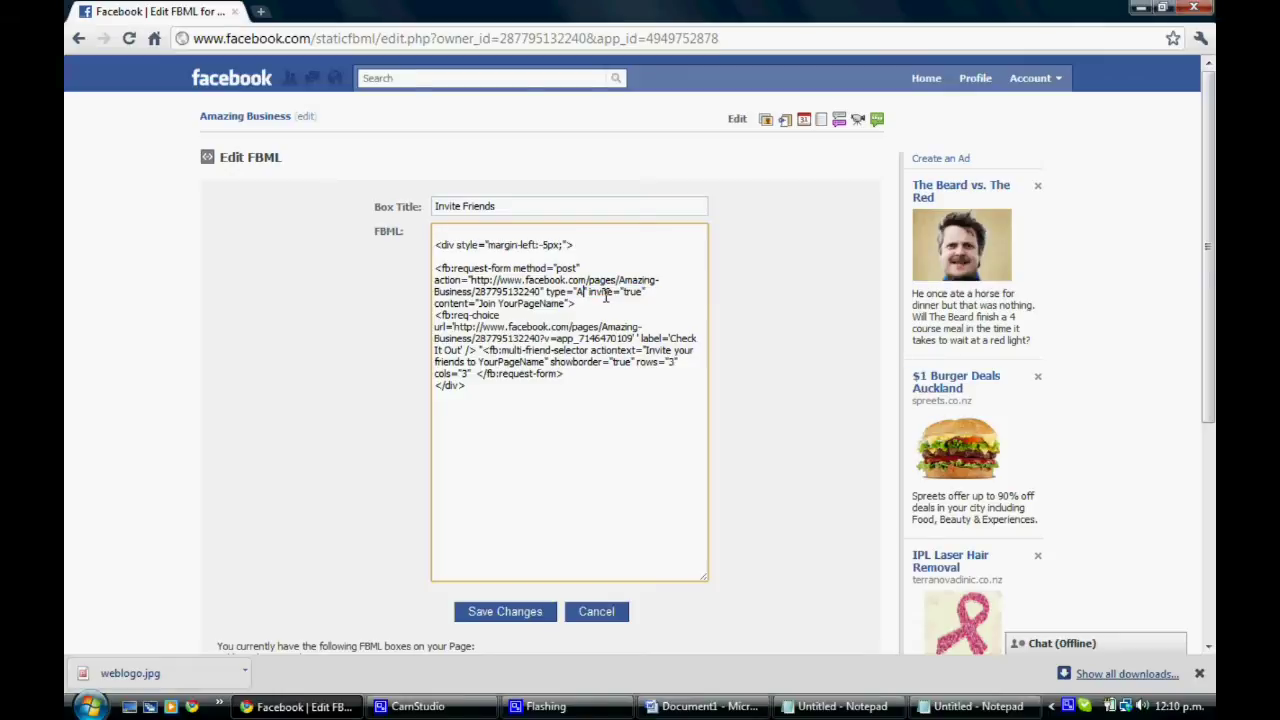
type("g Business")
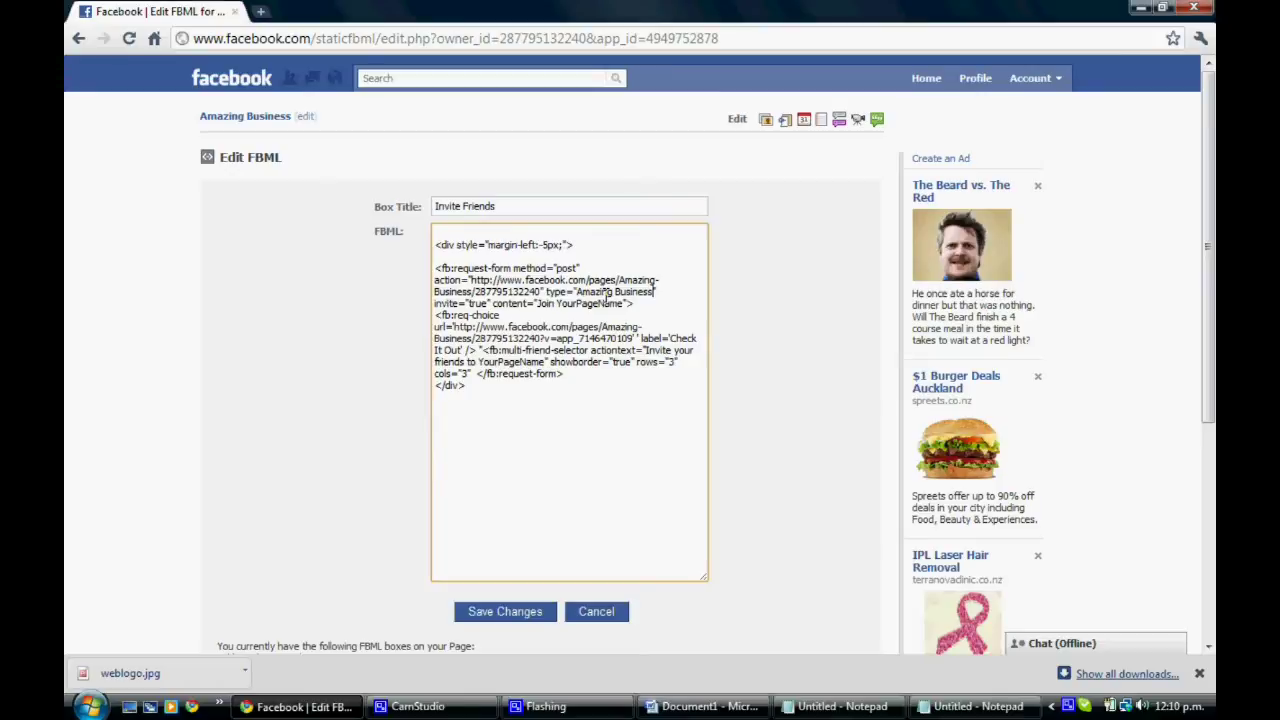
double_click(577, 303)
type("Amazing Business")
double_click(512, 362)
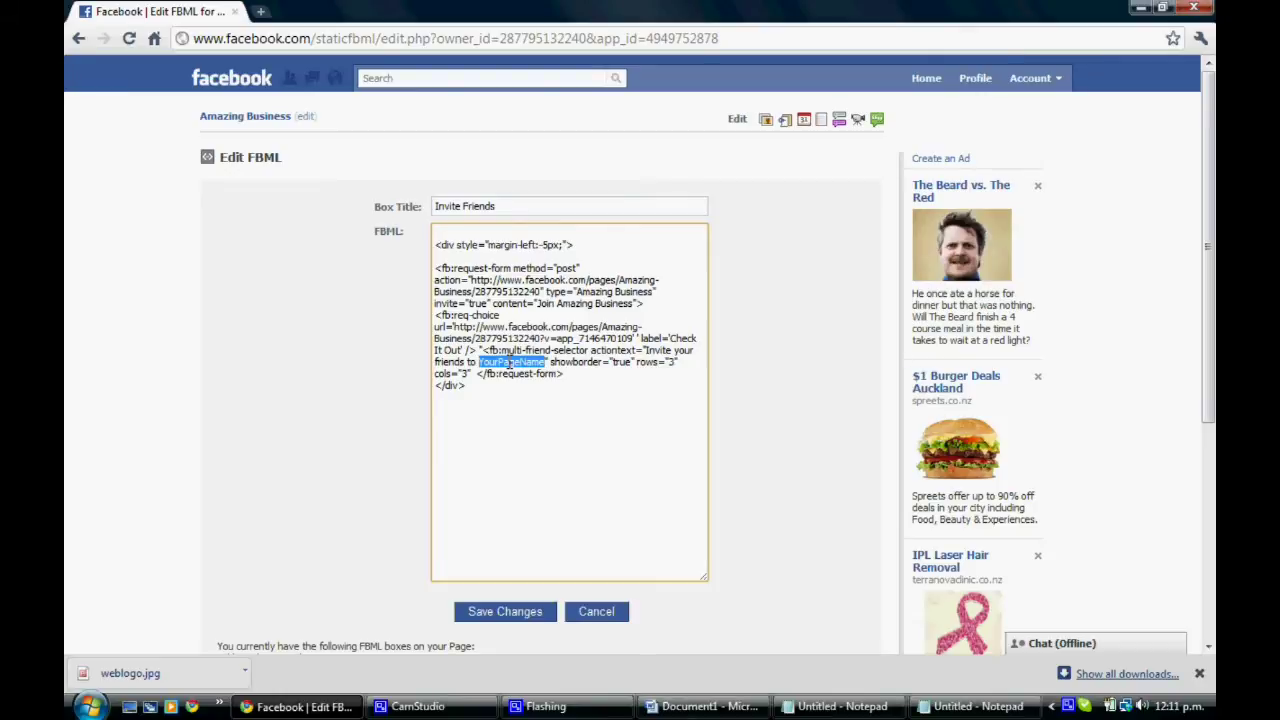
type("Amazing B")
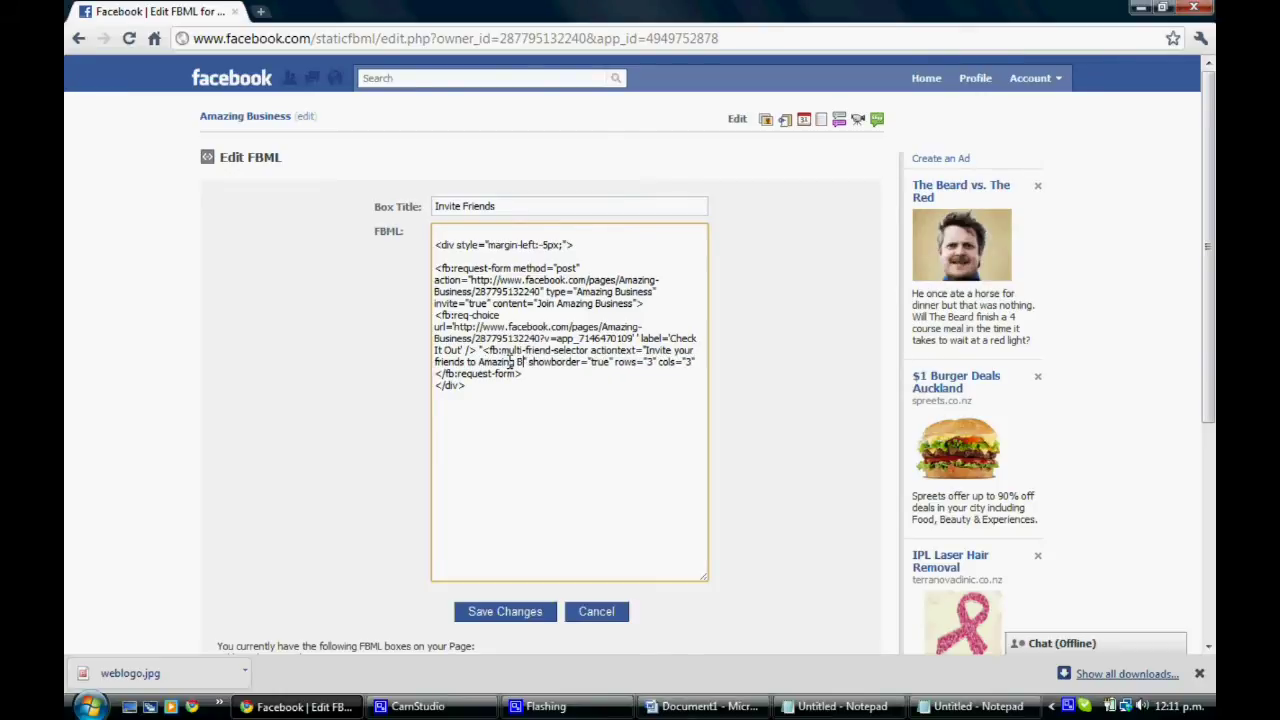
type("usiness")
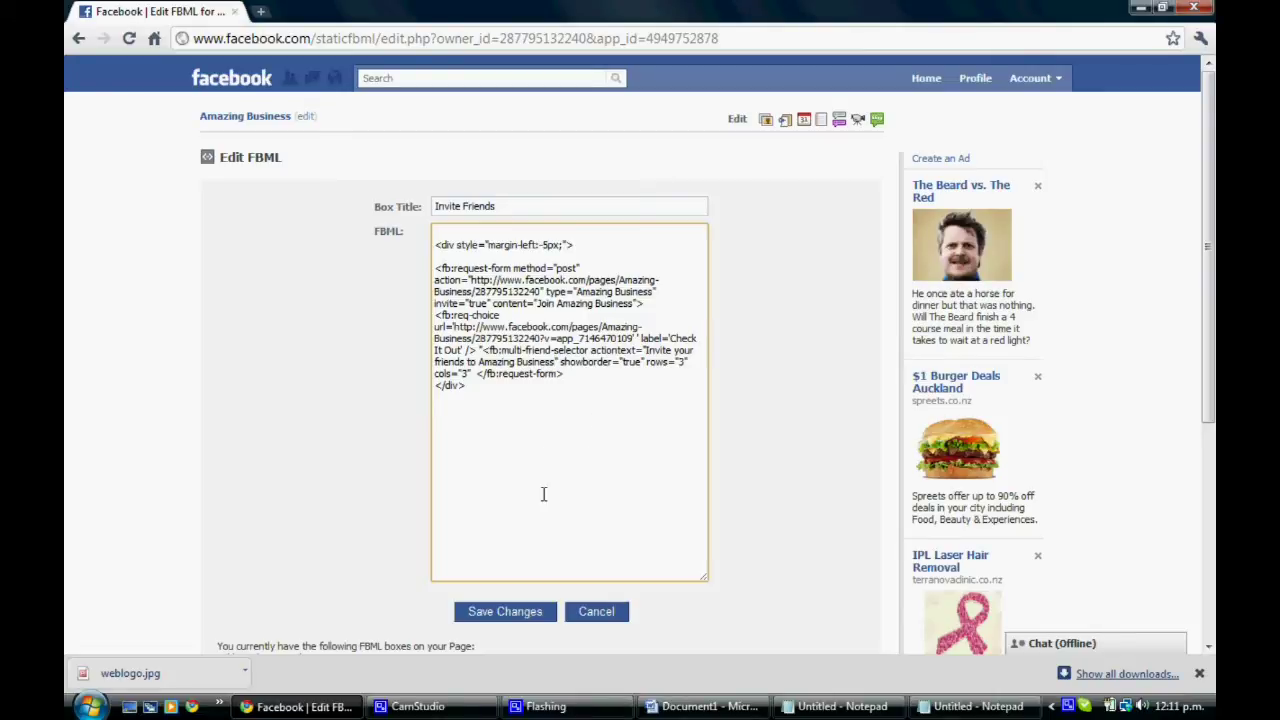
Save the edited FBML code and return to the Amazing Business page's Wall.
left_click(521, 613)
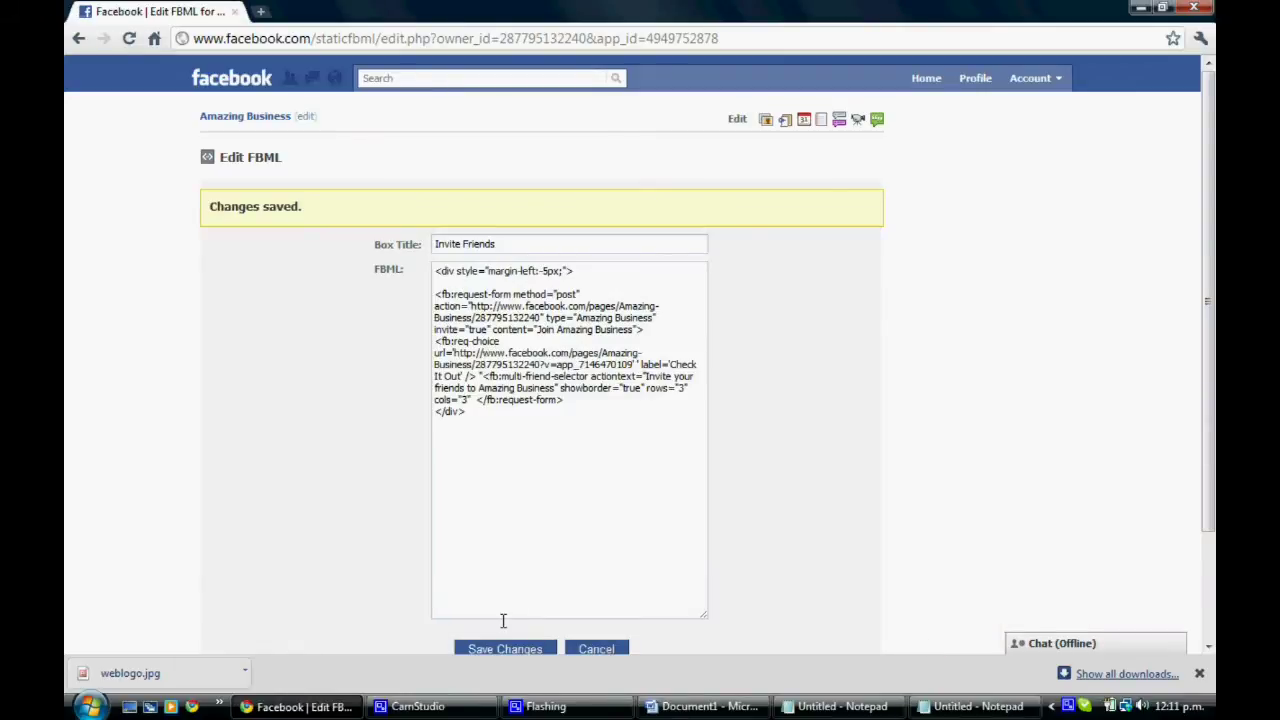
left_click(502, 645)
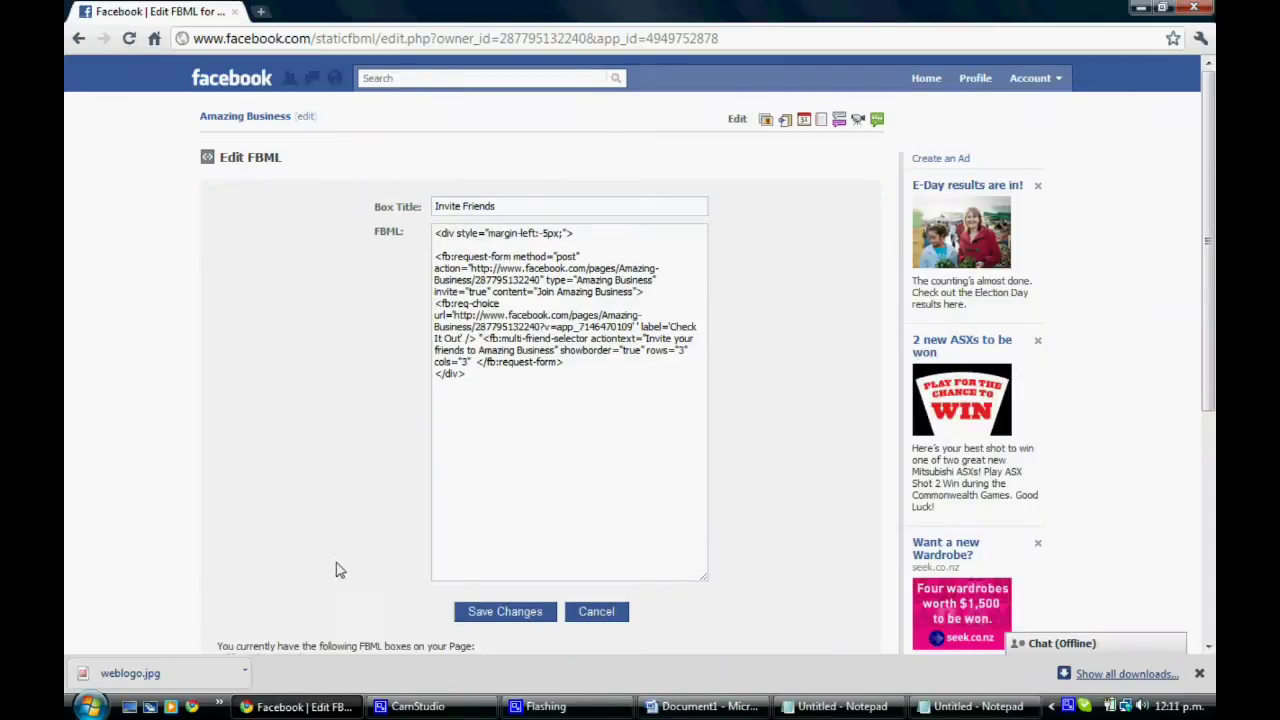
left_click(246, 117)
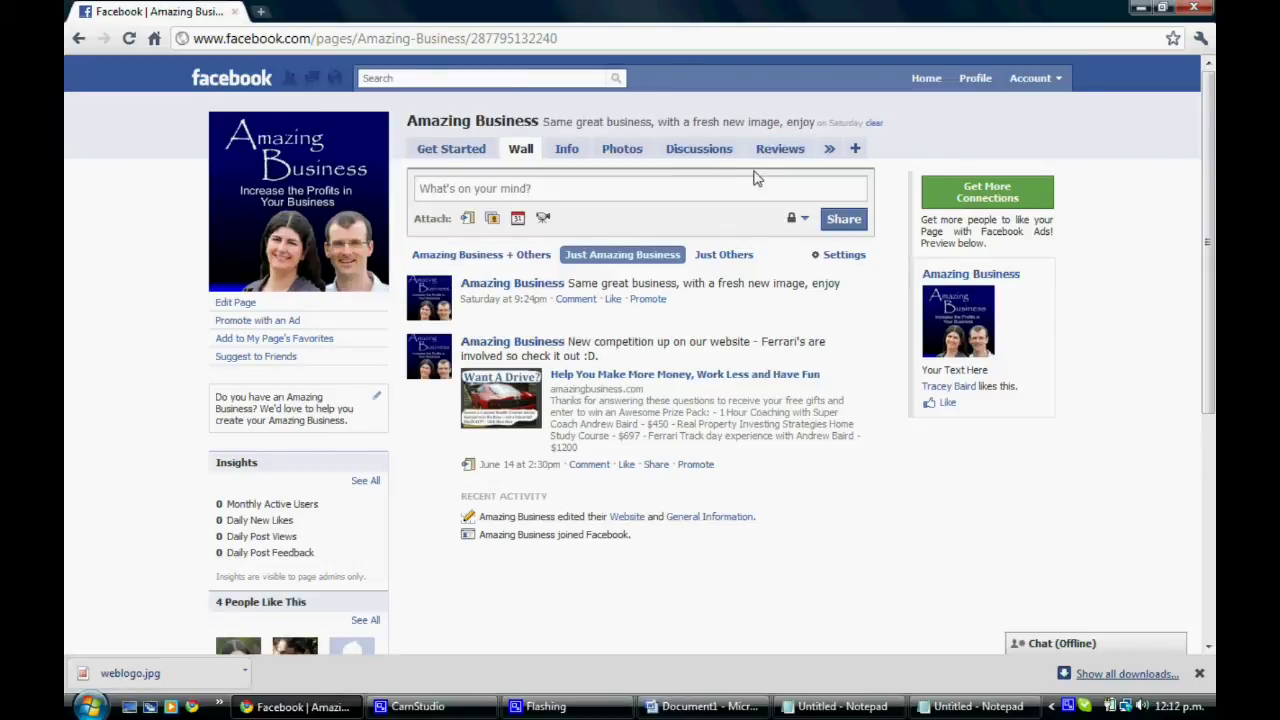
Open the hidden Invite Friends tab and test it by selecting, then deselecting, two friends.
left_click(829, 152)
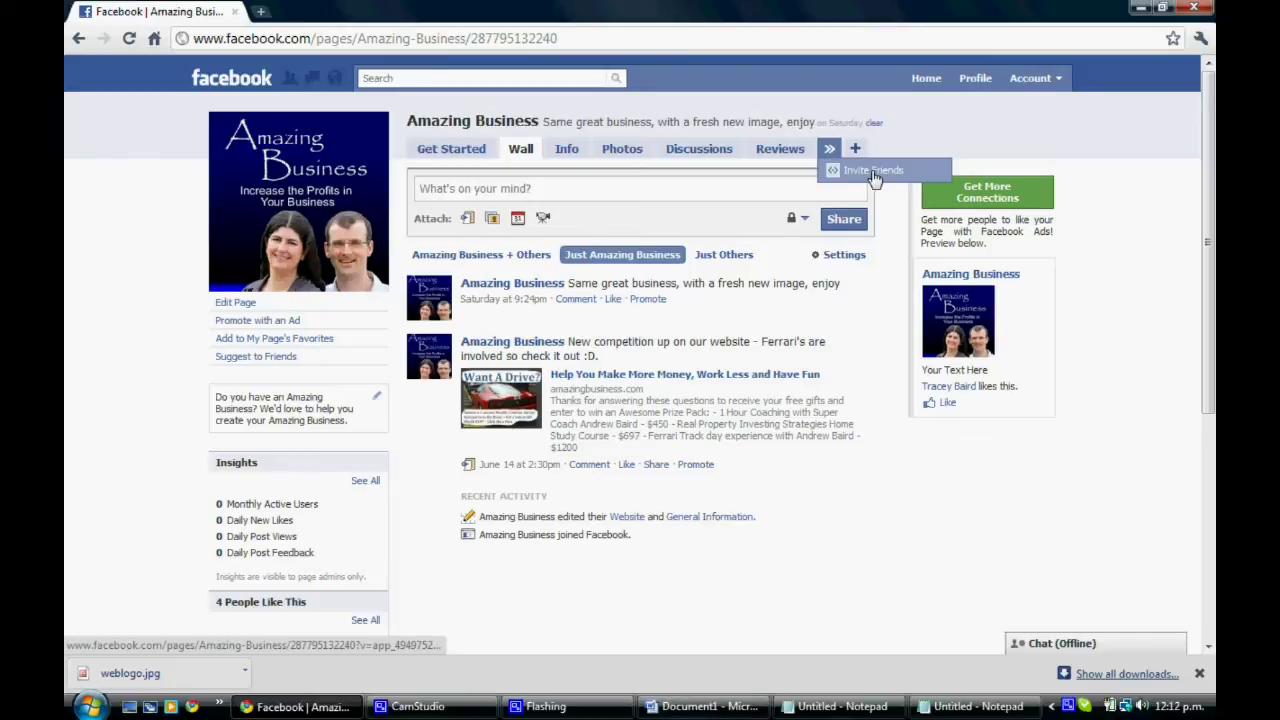
left_click(872, 173)
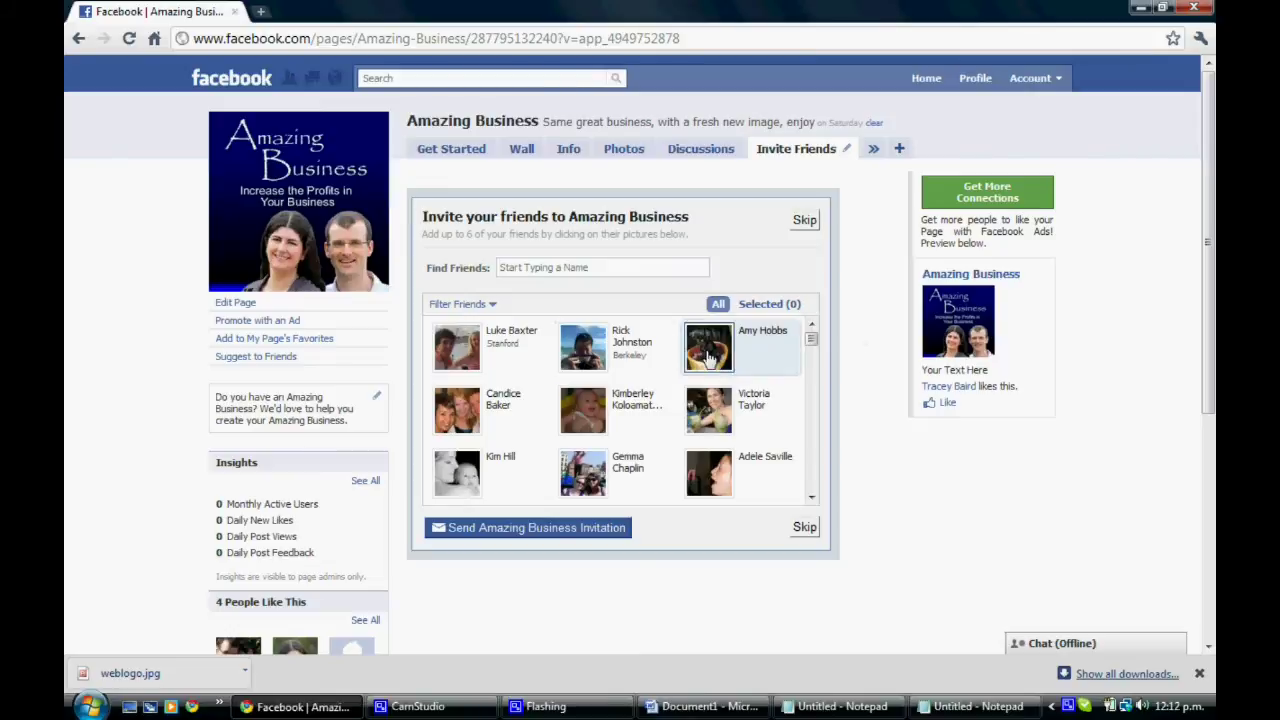
left_click(748, 360)
left_click(748, 420)
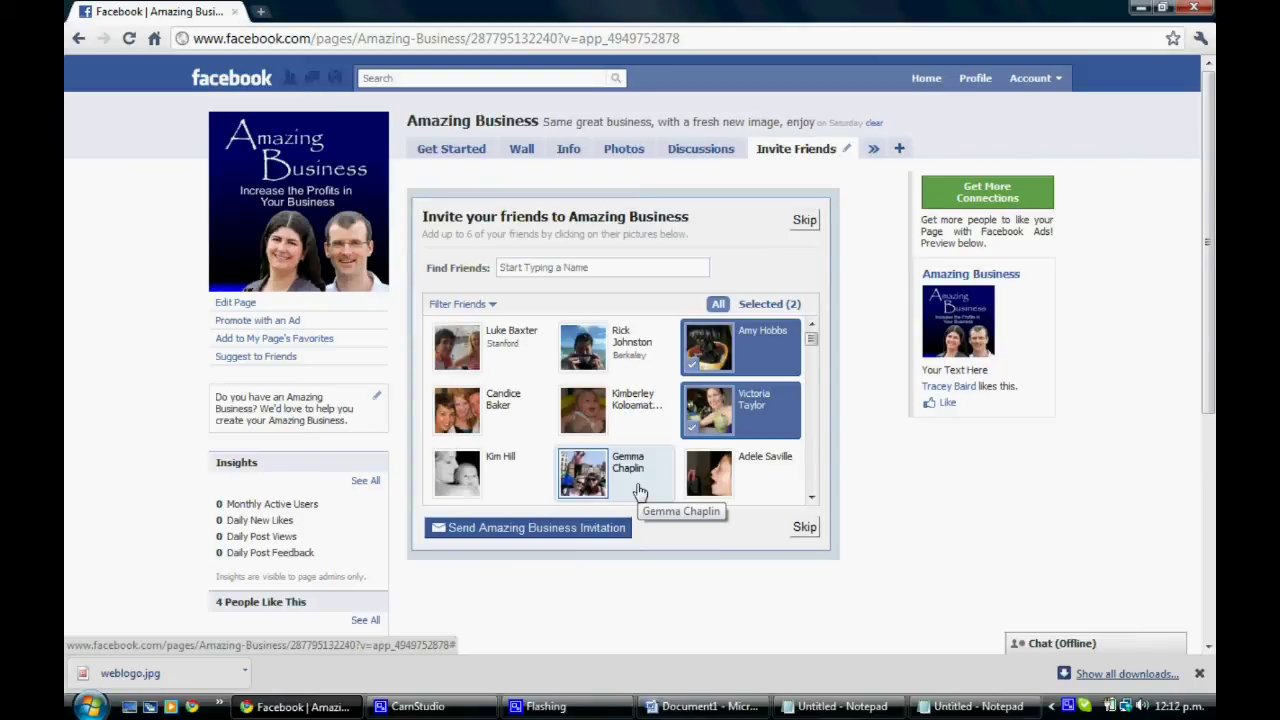
left_click(766, 410)
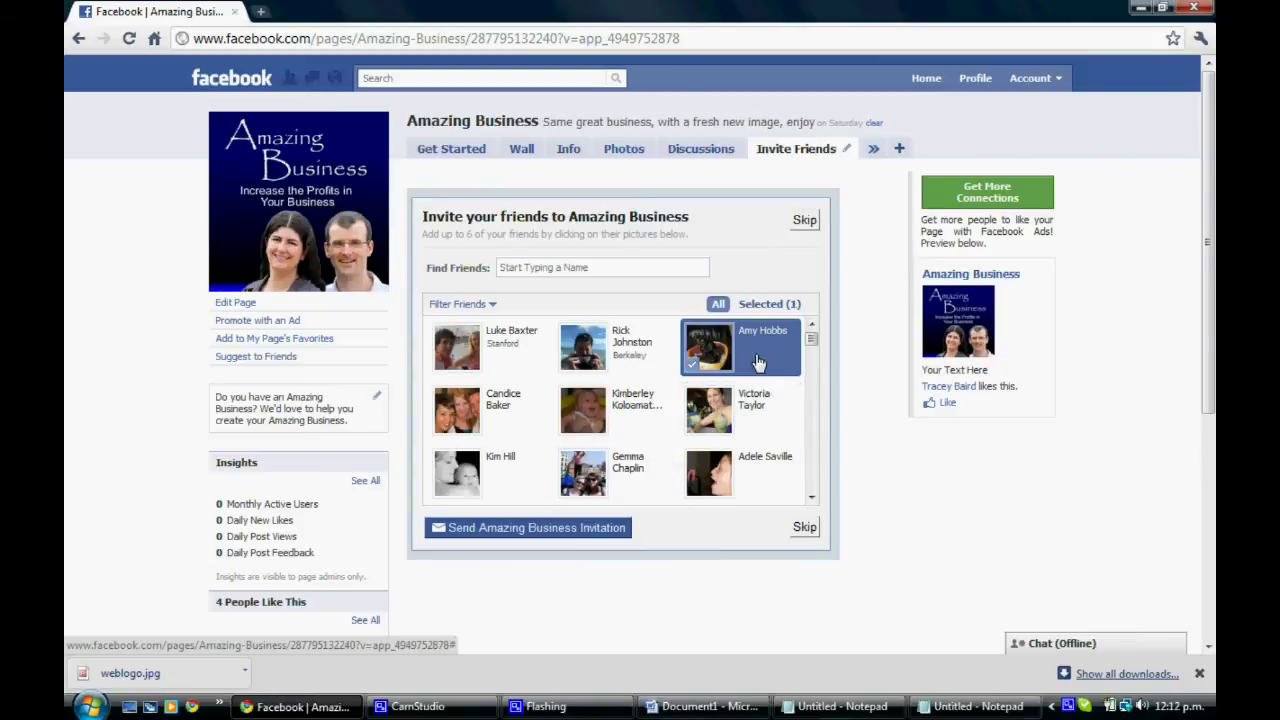
left_click(754, 365)
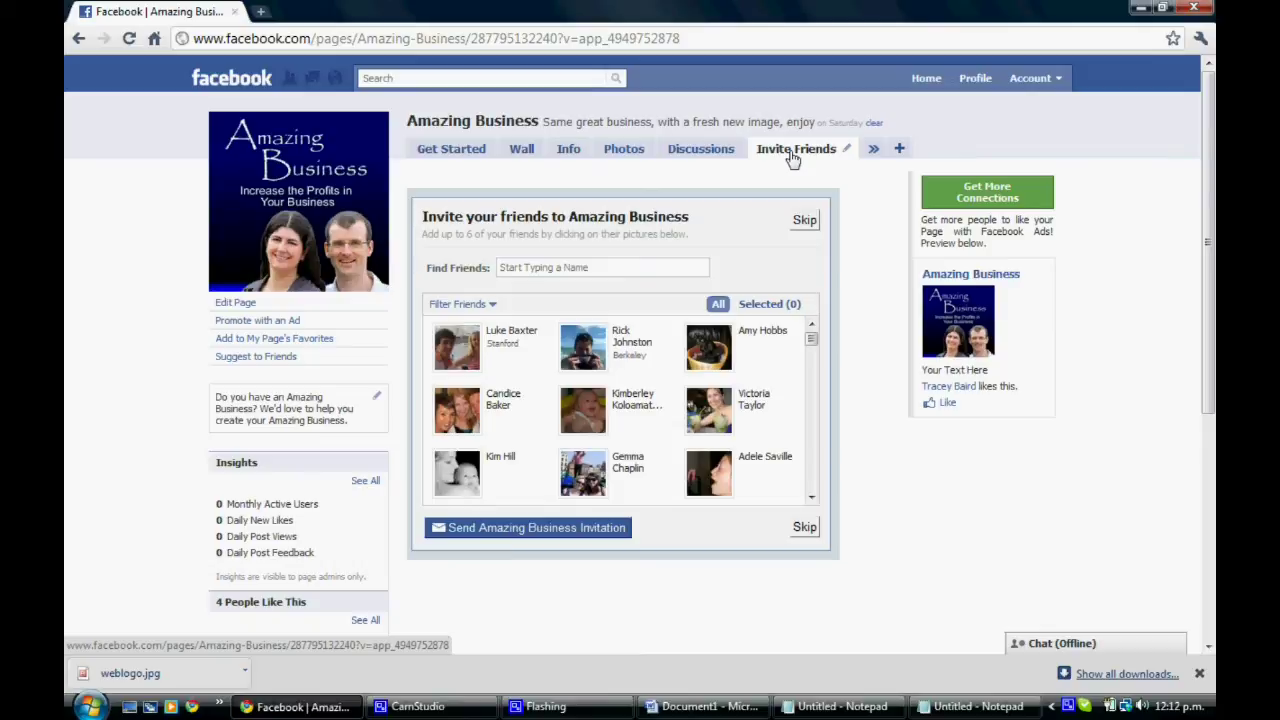
Drag Invite Friends between Photos and Discussions, then reopen it via a search for 'ama'.
left_click_drag(792, 160, 728, 157)
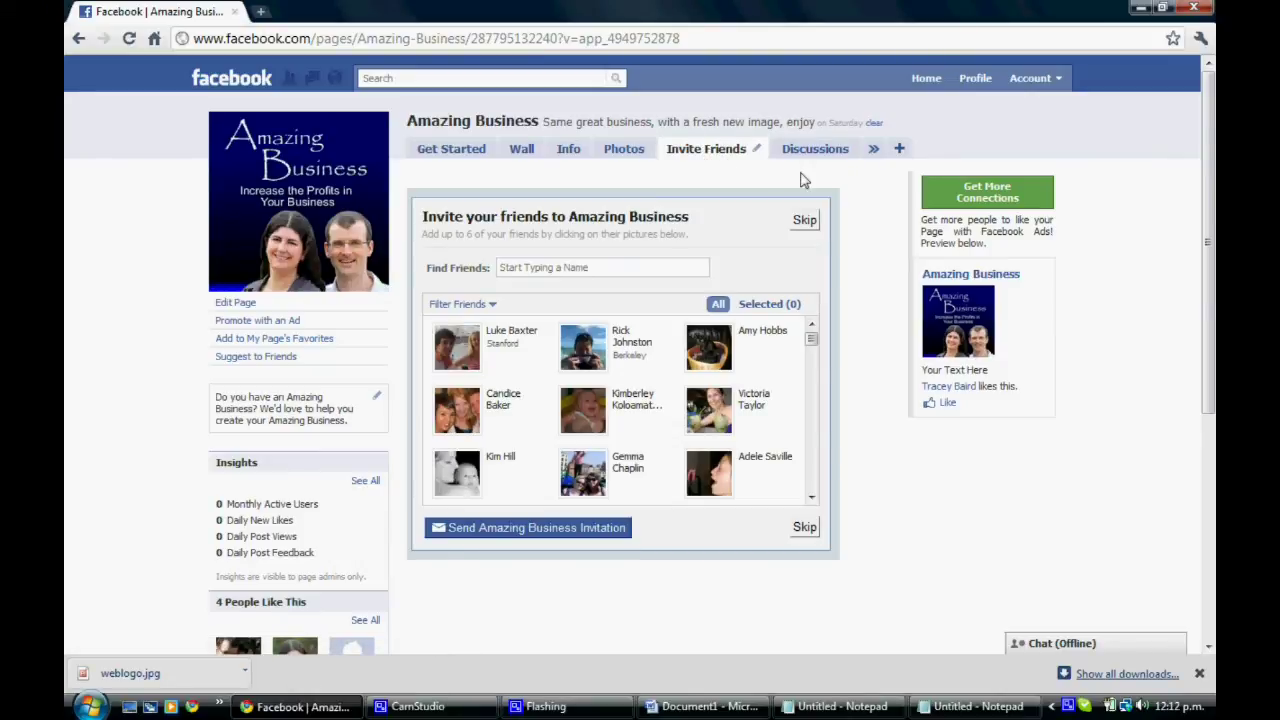
left_click(552, 77)
left_click(232, 79)
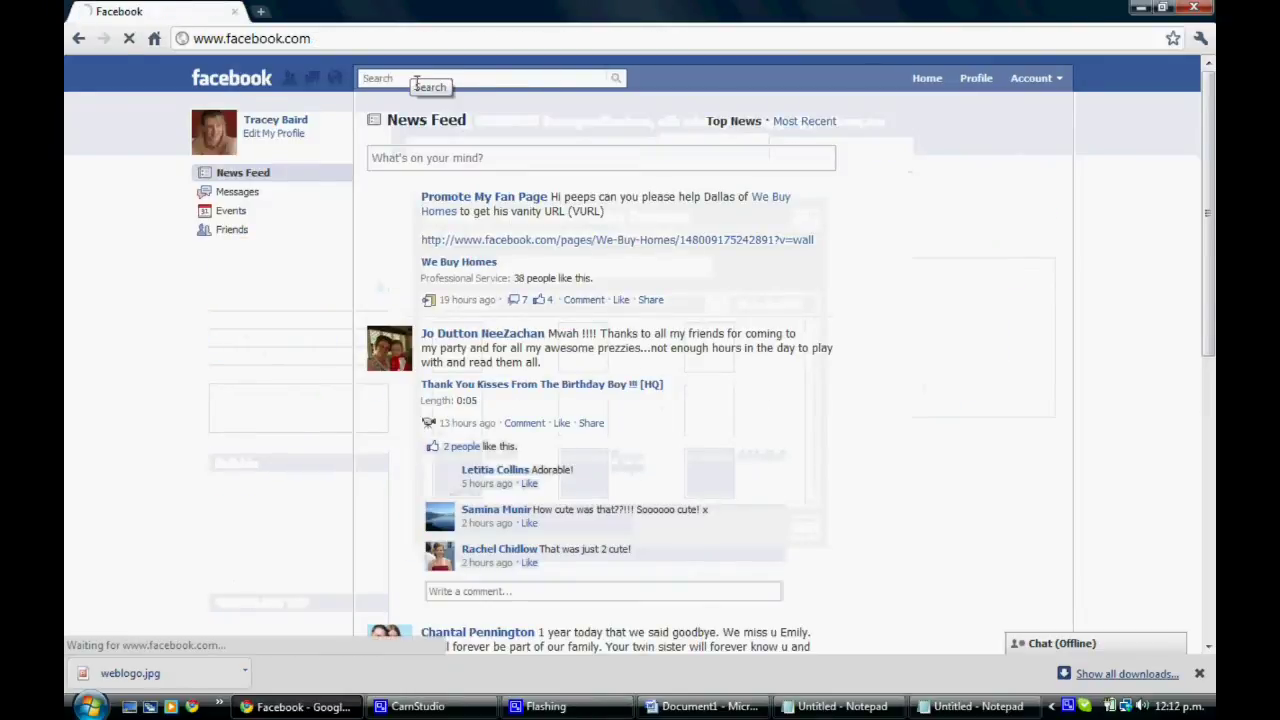
left_click(416, 80)
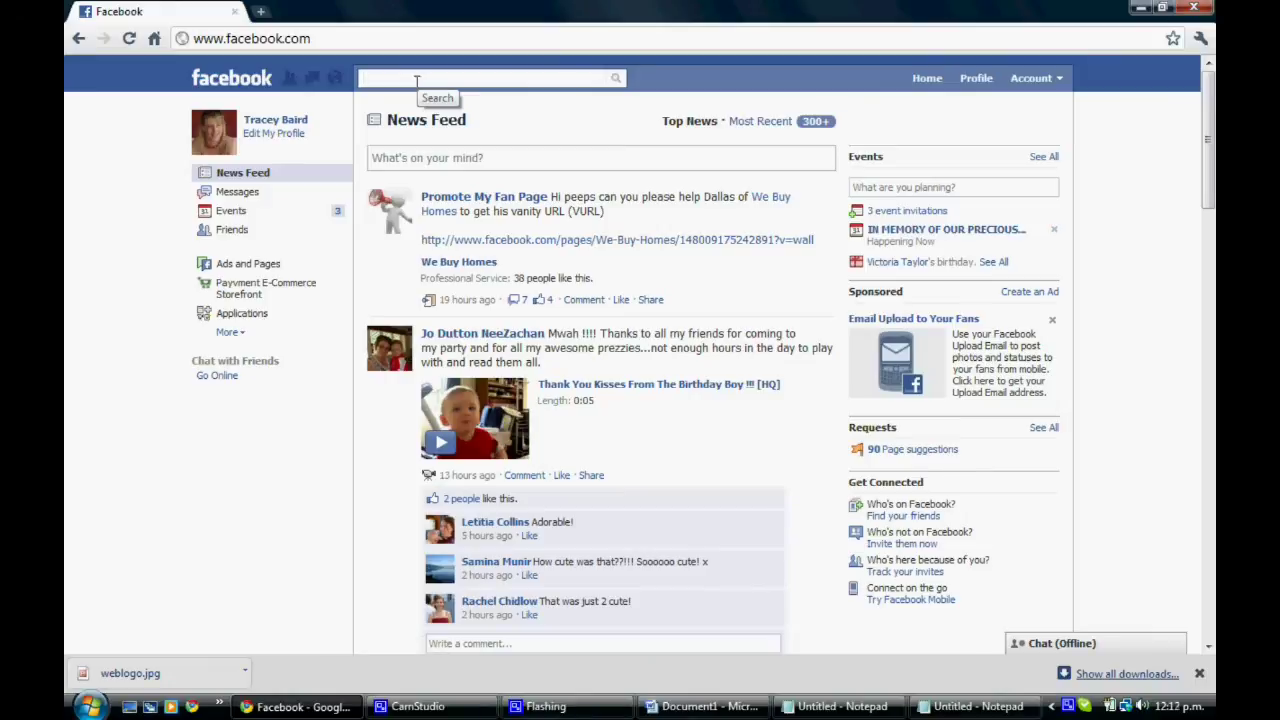
type("ama")
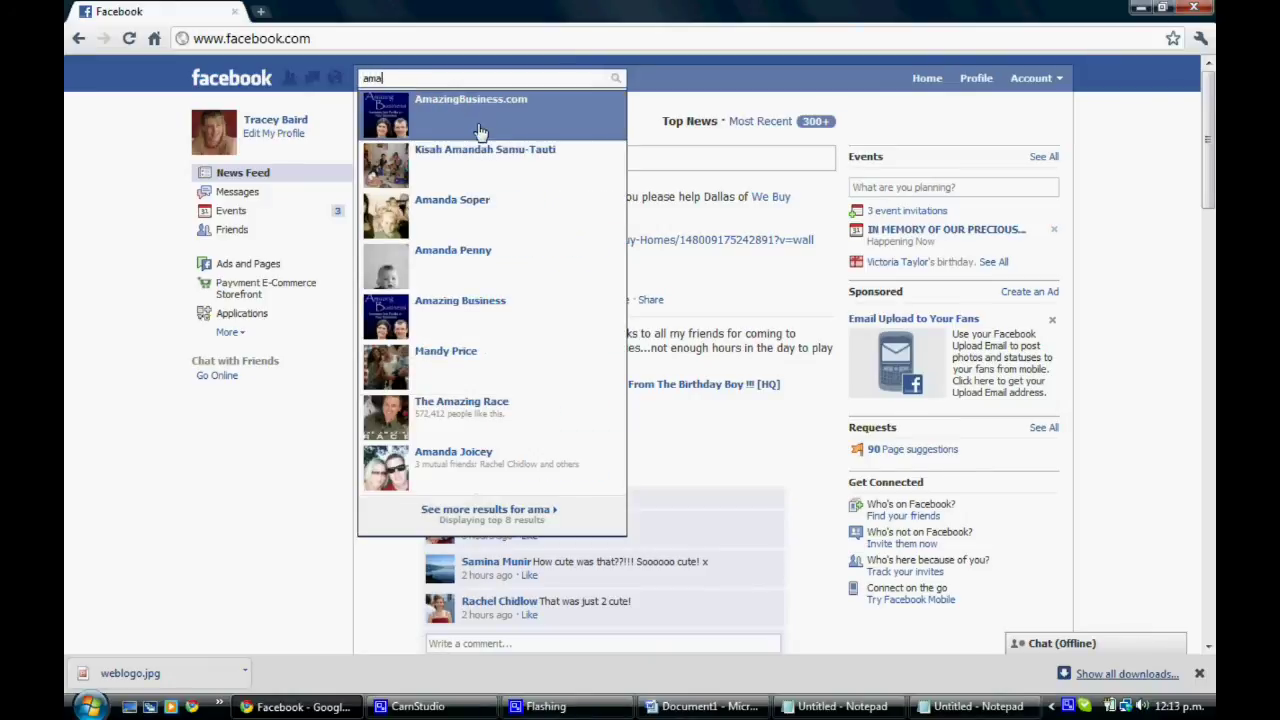
left_click(473, 310)
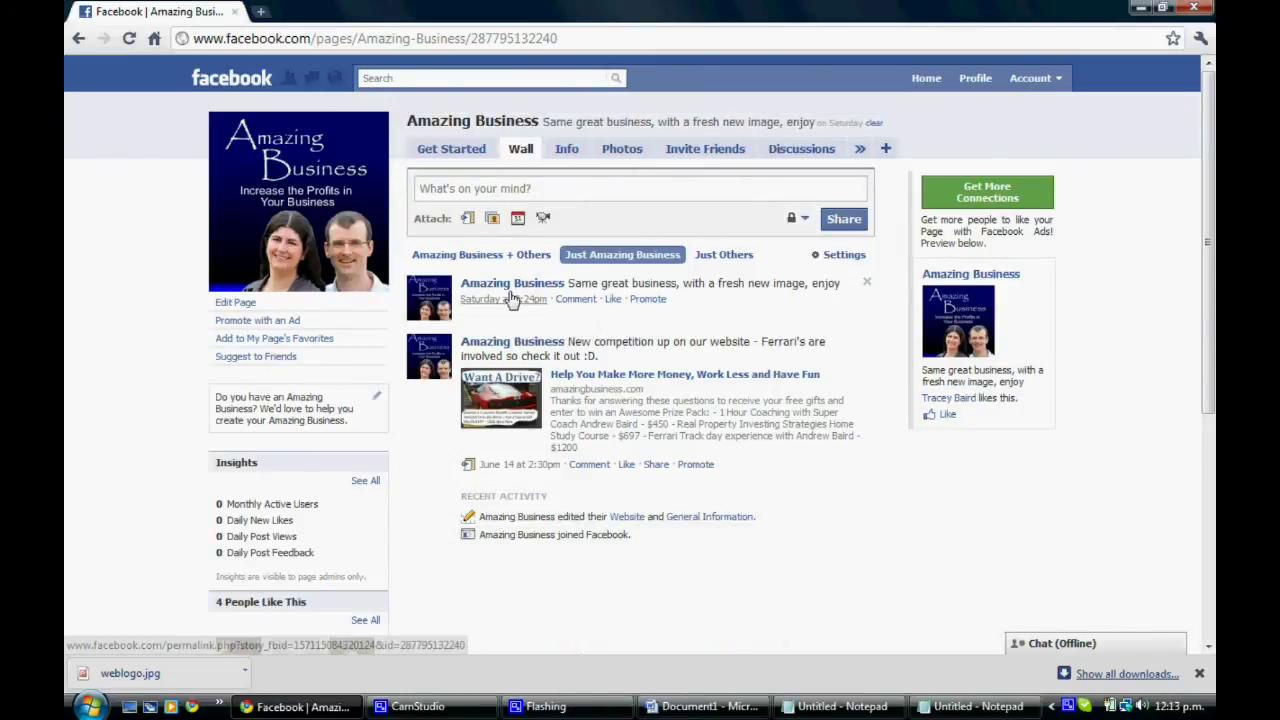
left_click(731, 152)
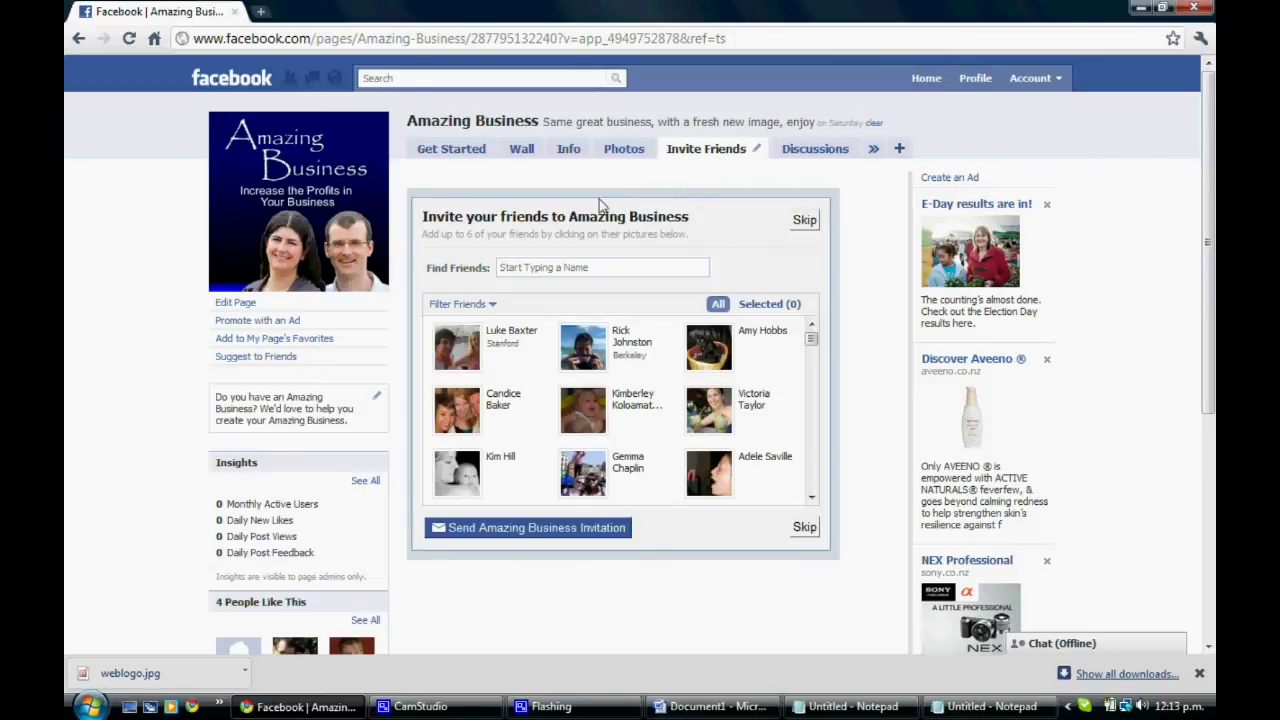
Open Edit Page for Amazing Business from beneath its profile picture.
left_click(243, 305)
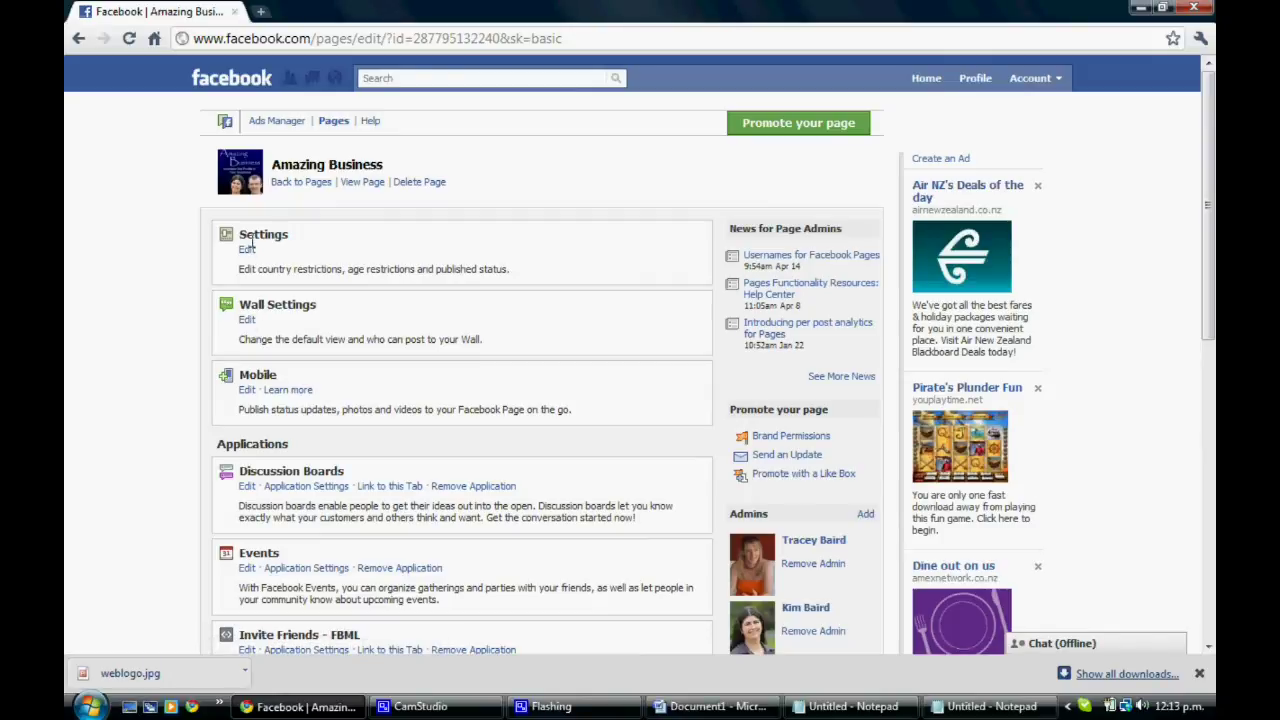
Set the Wall Settings Default Landing Tab for Everyone Else to Invite Friends, then view the page.
left_click(246, 321)
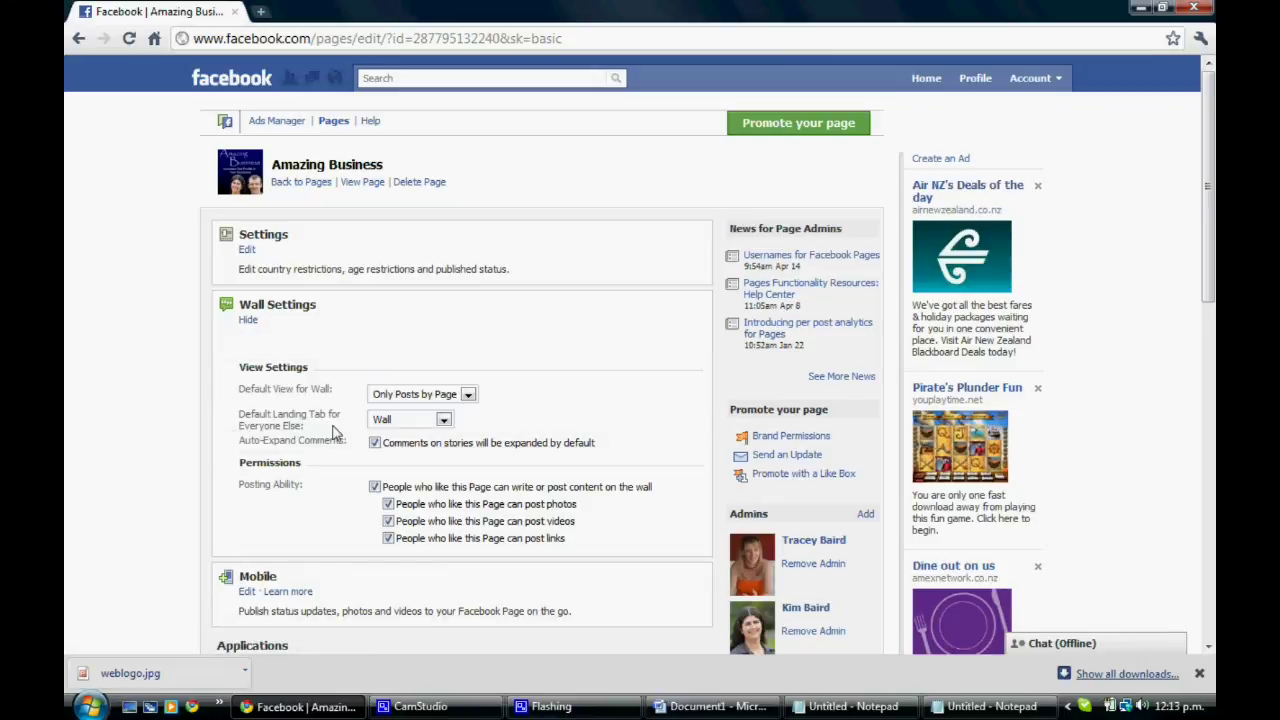
left_click(444, 421)
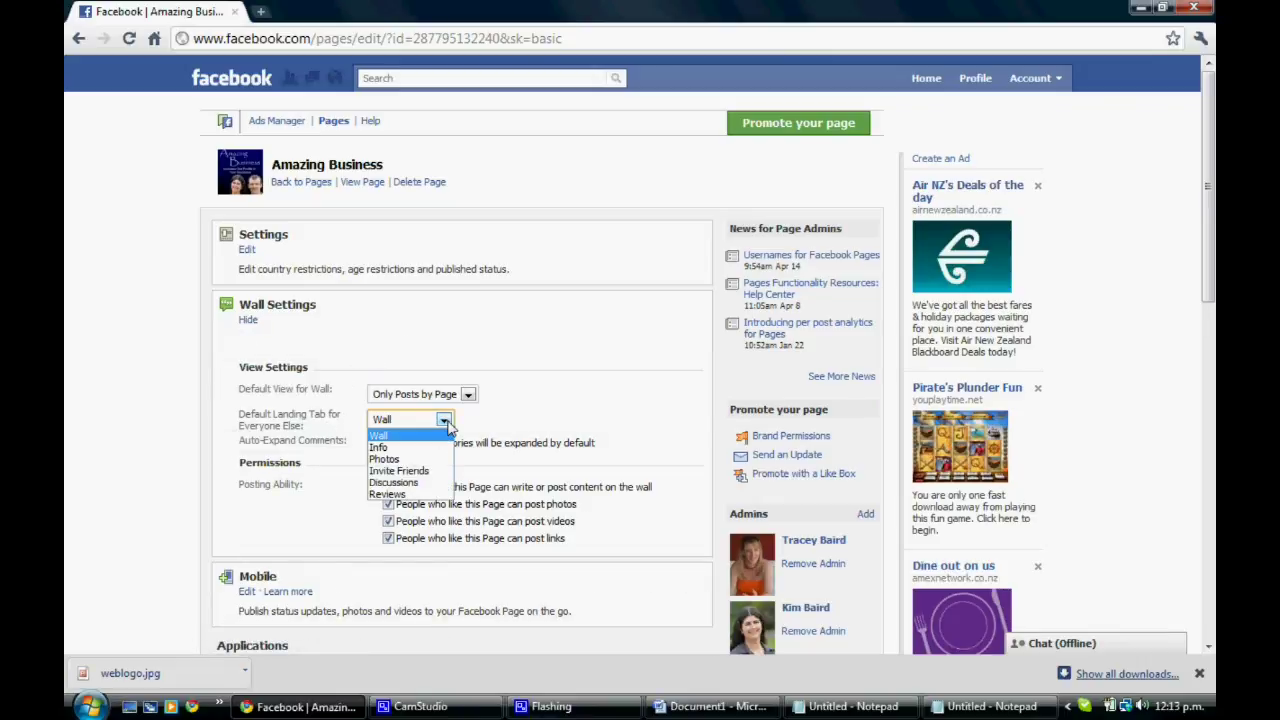
left_click(445, 470)
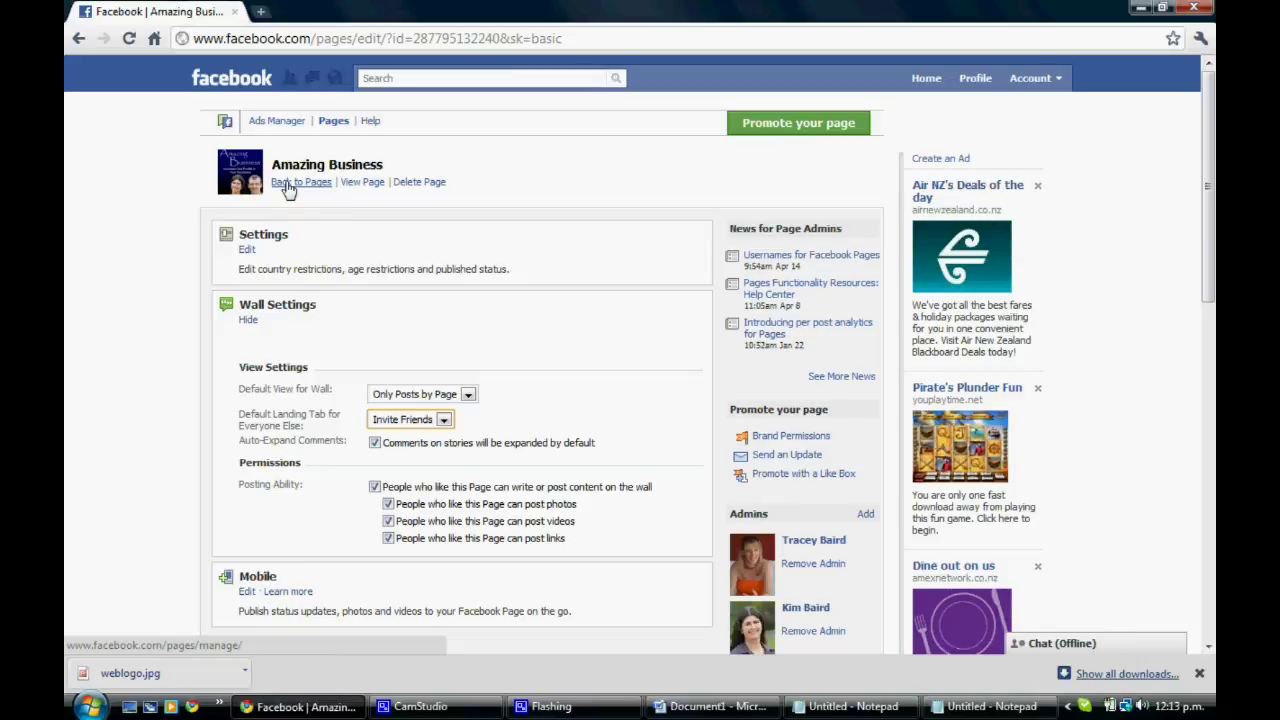
left_click(368, 186)
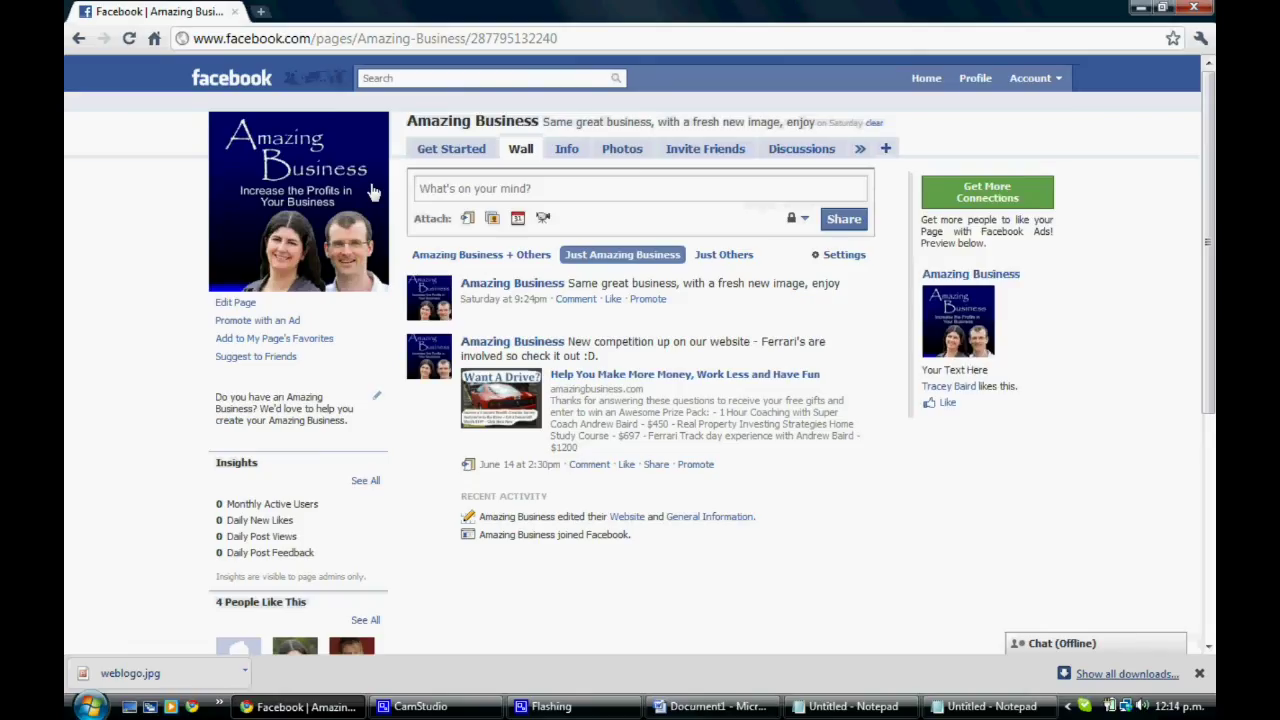